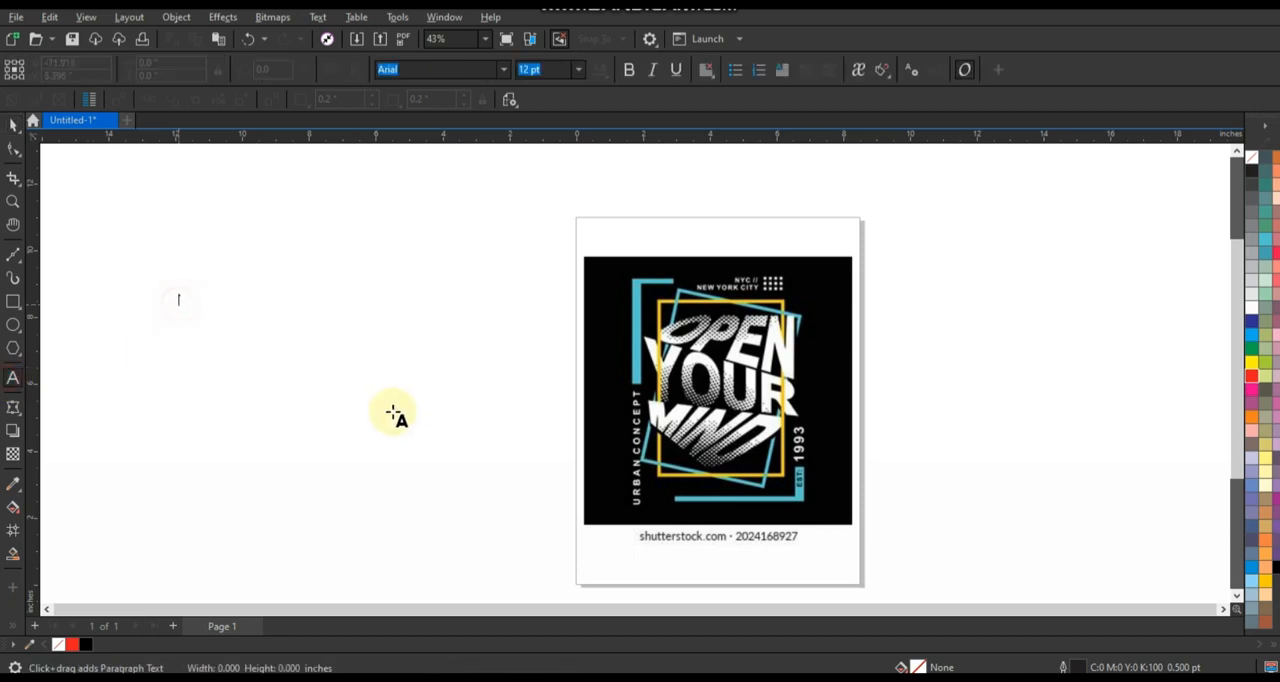
Add artistic text reading OPEN, YOUR and MIND on three separate lines beside the reference artwork.
{"action": "type", "text": "oP"}
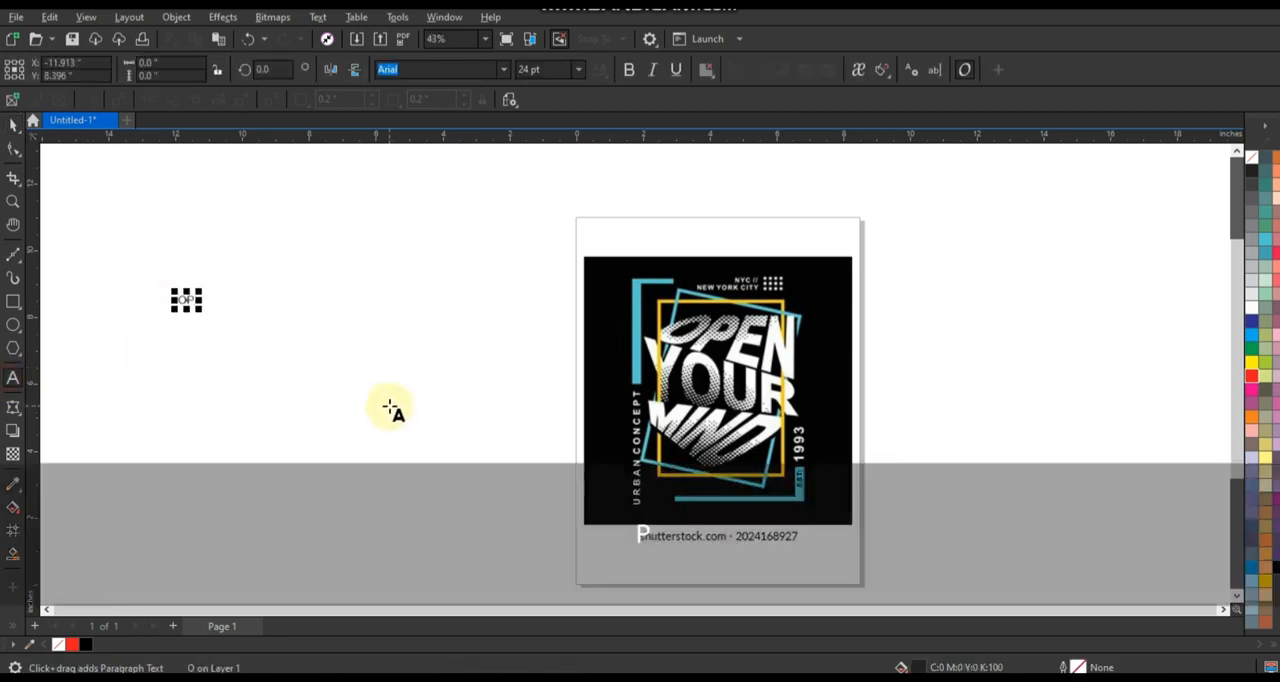
{"action": "type", "text": "EN"}
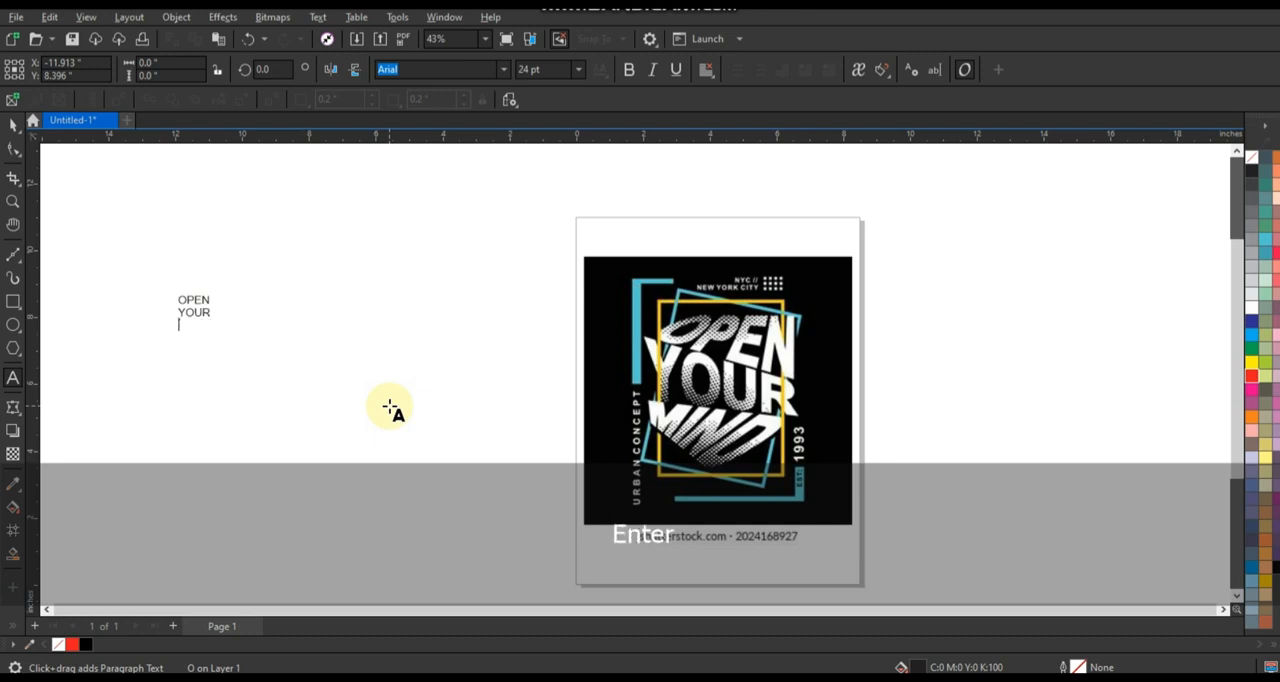
{"action": "left_click", "coordinate": [13, 124]}
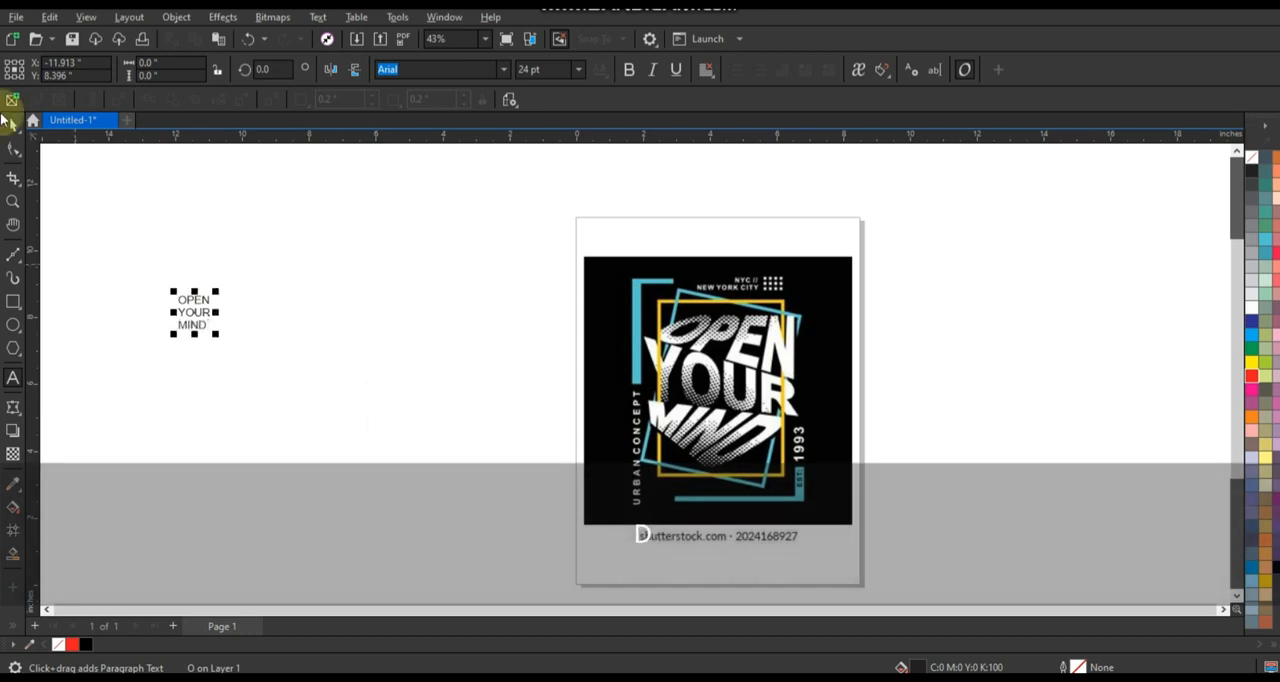
Enlarge the three-line text to about 128 pt and set its font to Arial Black.
{"action": "scroll", "coordinate": [152, 289], "scroll_direction": "up", "scroll_amount": 2}
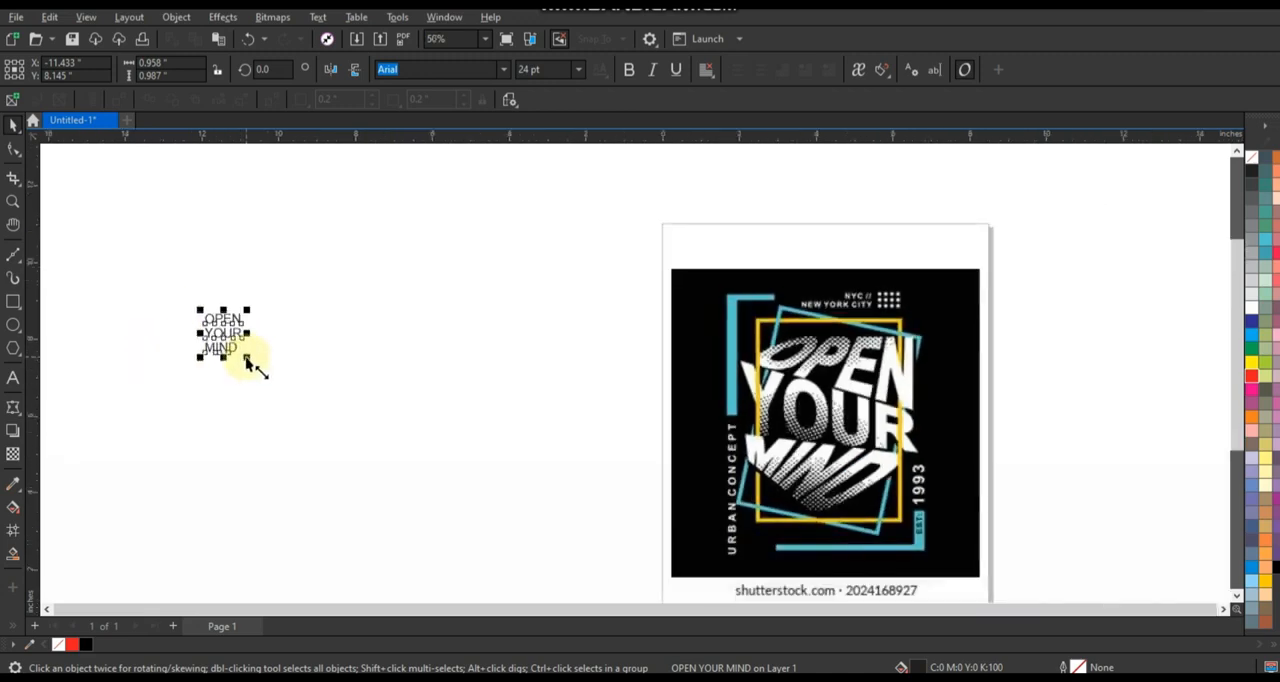
{"action": "key", "text": "shift"}
{"action": "left_click_drag", "start_coordinate": [257, 366], "coordinate": [378, 376]}
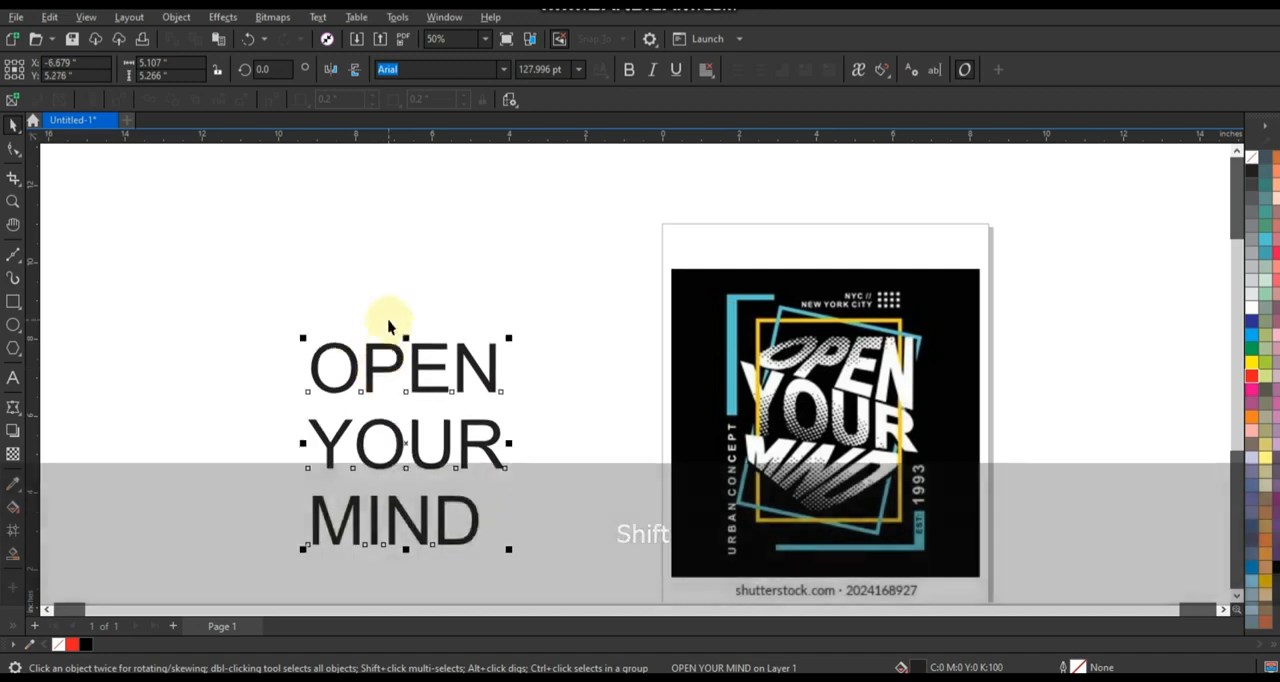
{"action": "scroll", "coordinate": [386, 165], "scroll_direction": "down", "scroll_amount": 1}
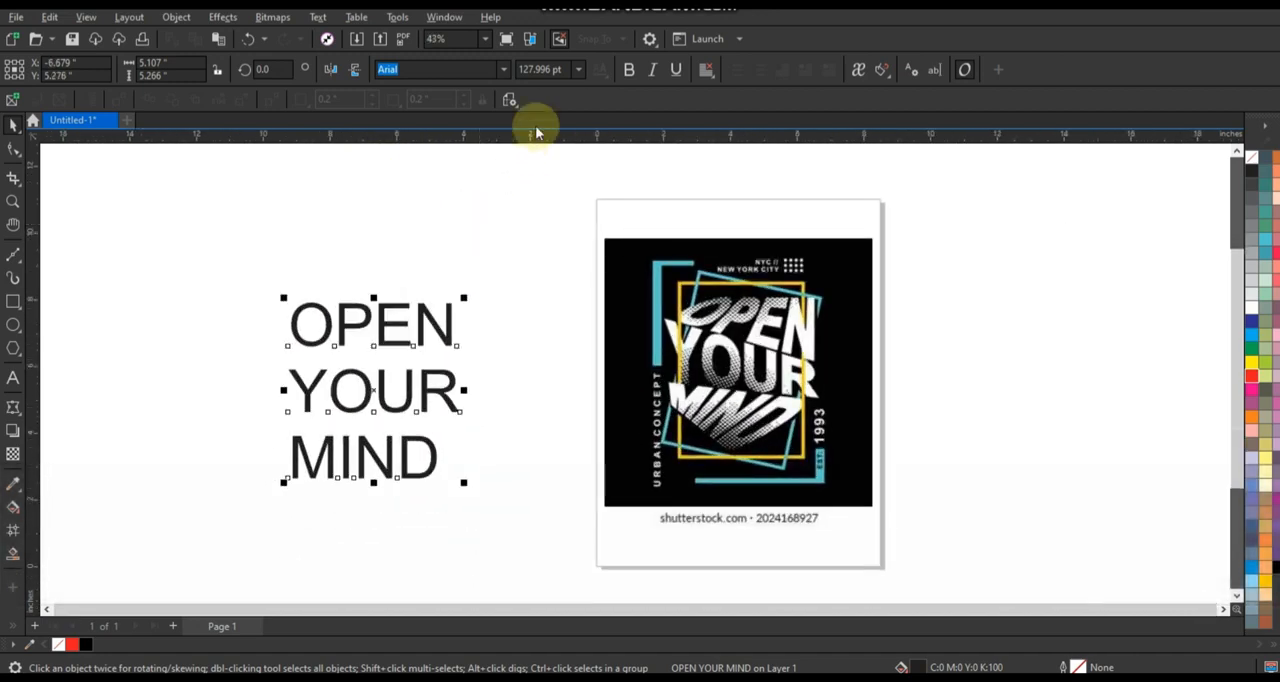
{"action": "left_click", "coordinate": [494, 72]}
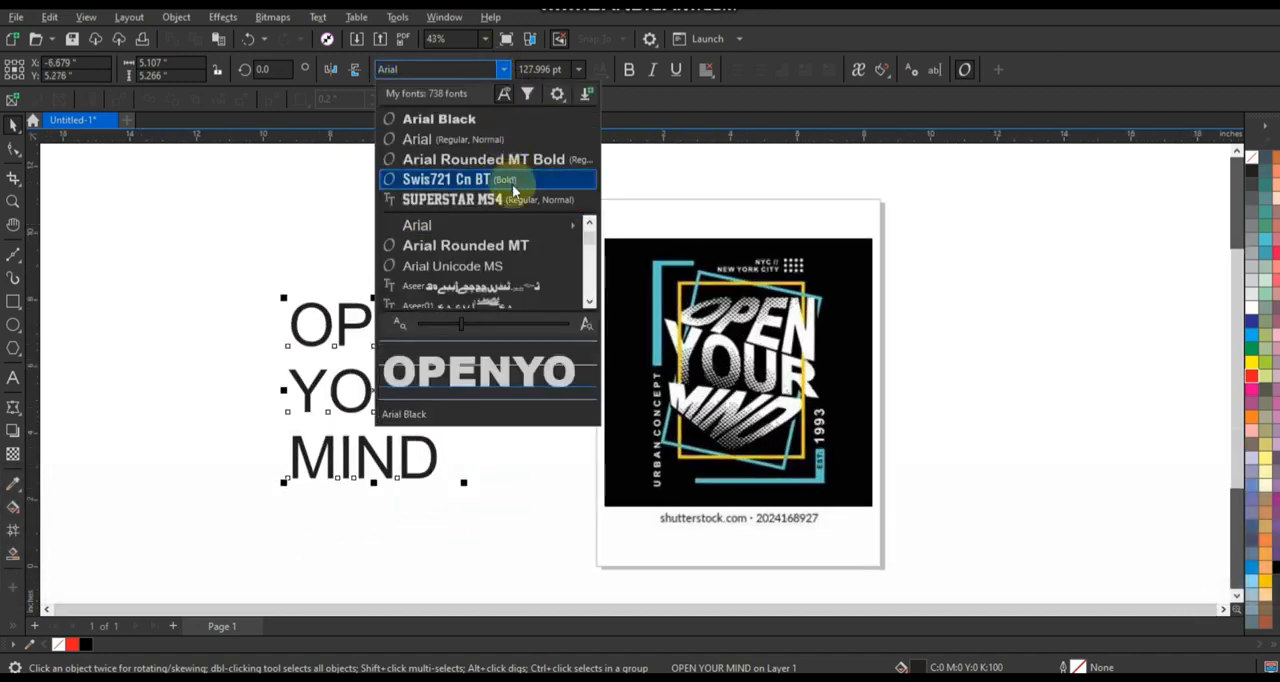
{"action": "mouse_move", "coordinate": [531, 219]}
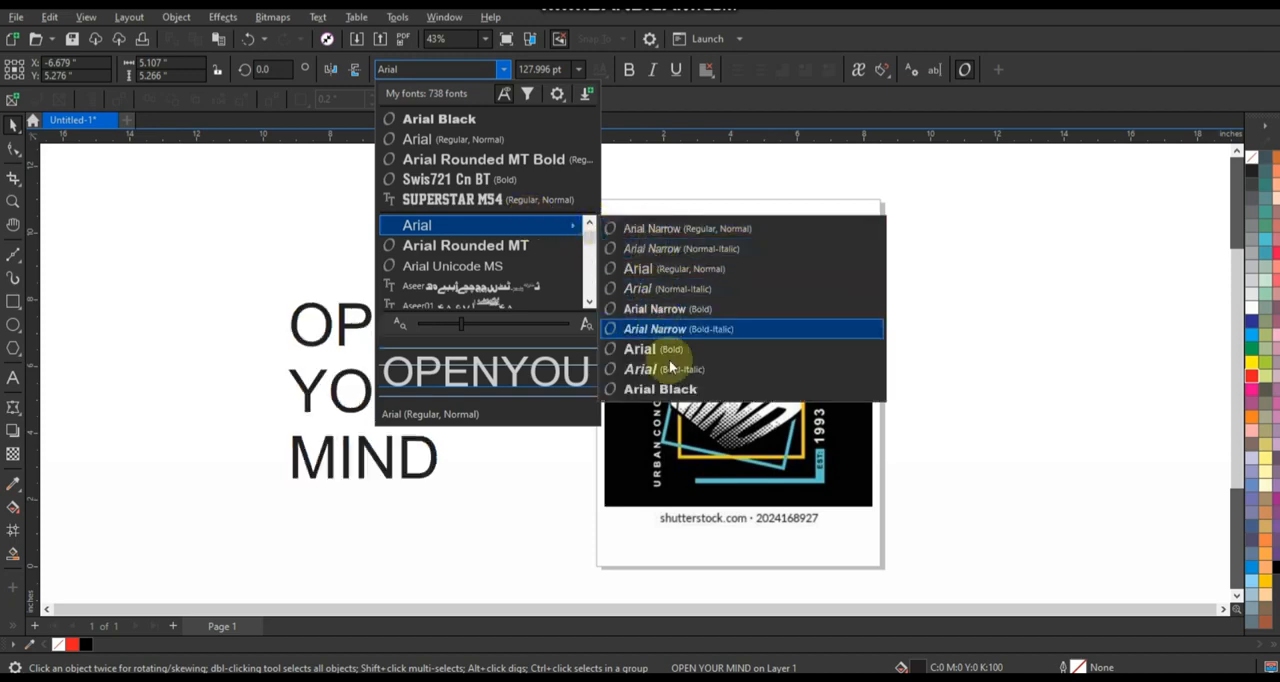
{"action": "left_click", "coordinate": [675, 390]}
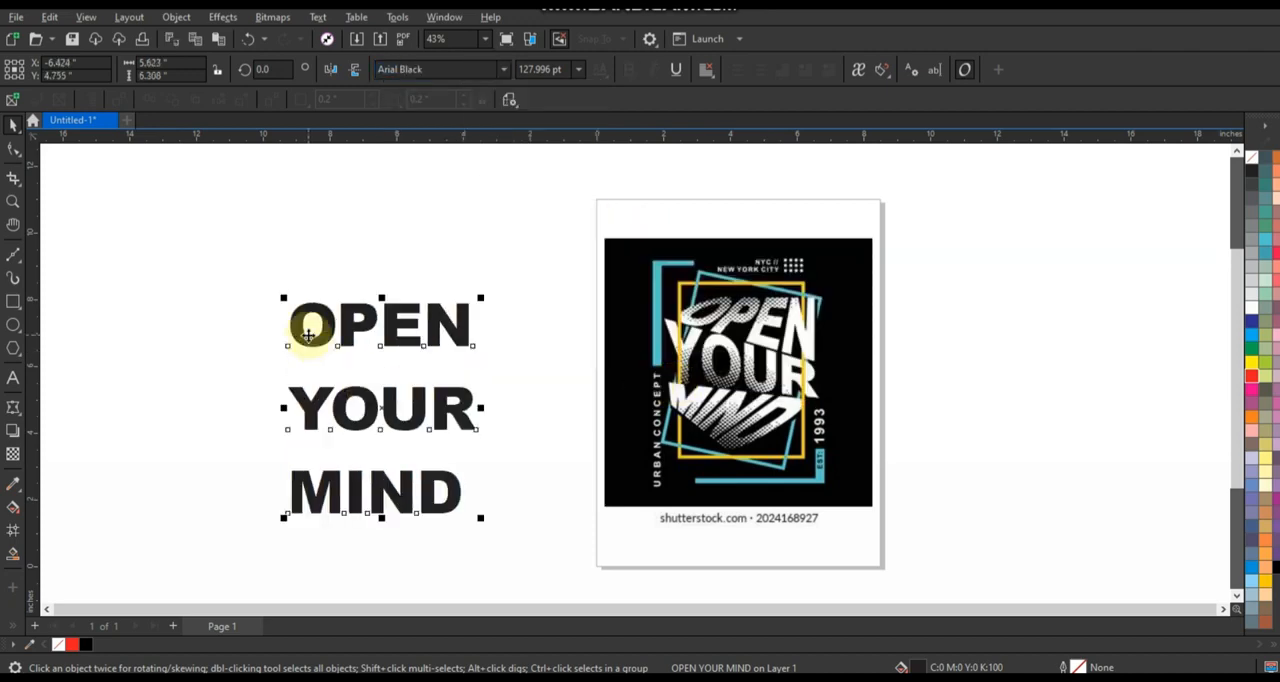
Break the text apart into its three word lines and convert all of them to curves.
{"action": "key", "text": "ctrl"}
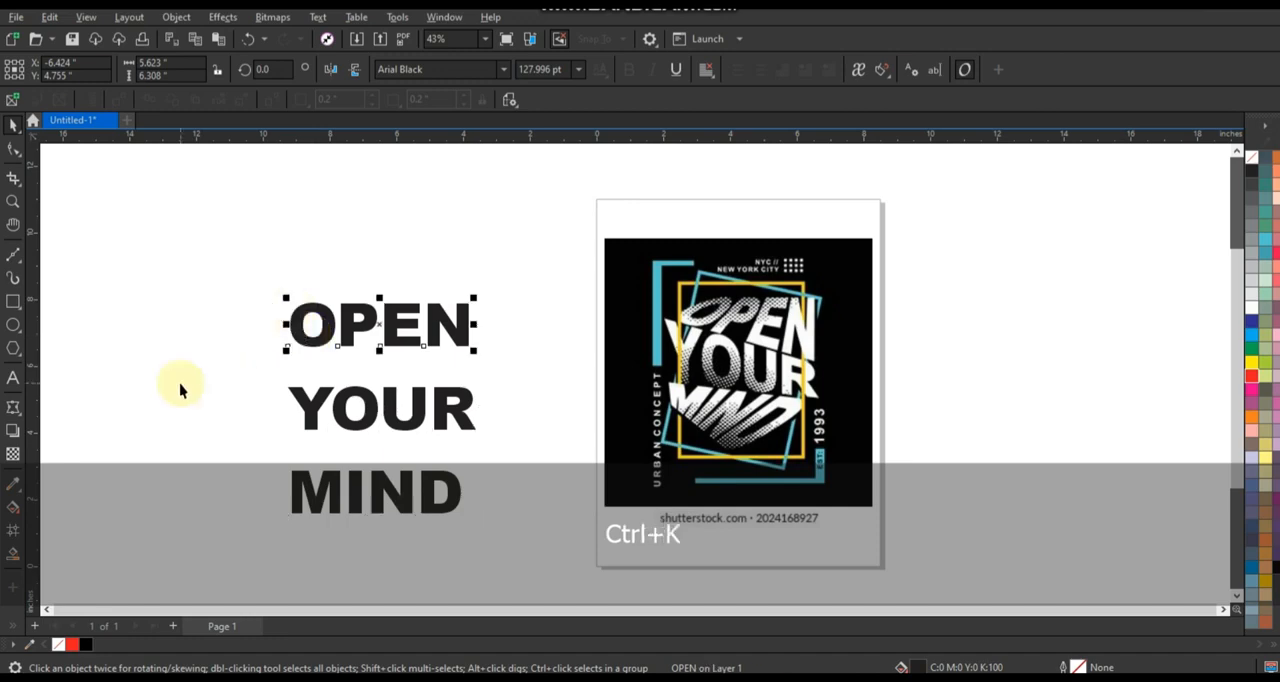
{"action": "scroll", "coordinate": [223, 354], "scroll_direction": "down", "scroll_amount": 2}
{"action": "left_click_drag", "start_coordinate": [240, 271], "coordinate": [489, 573]}
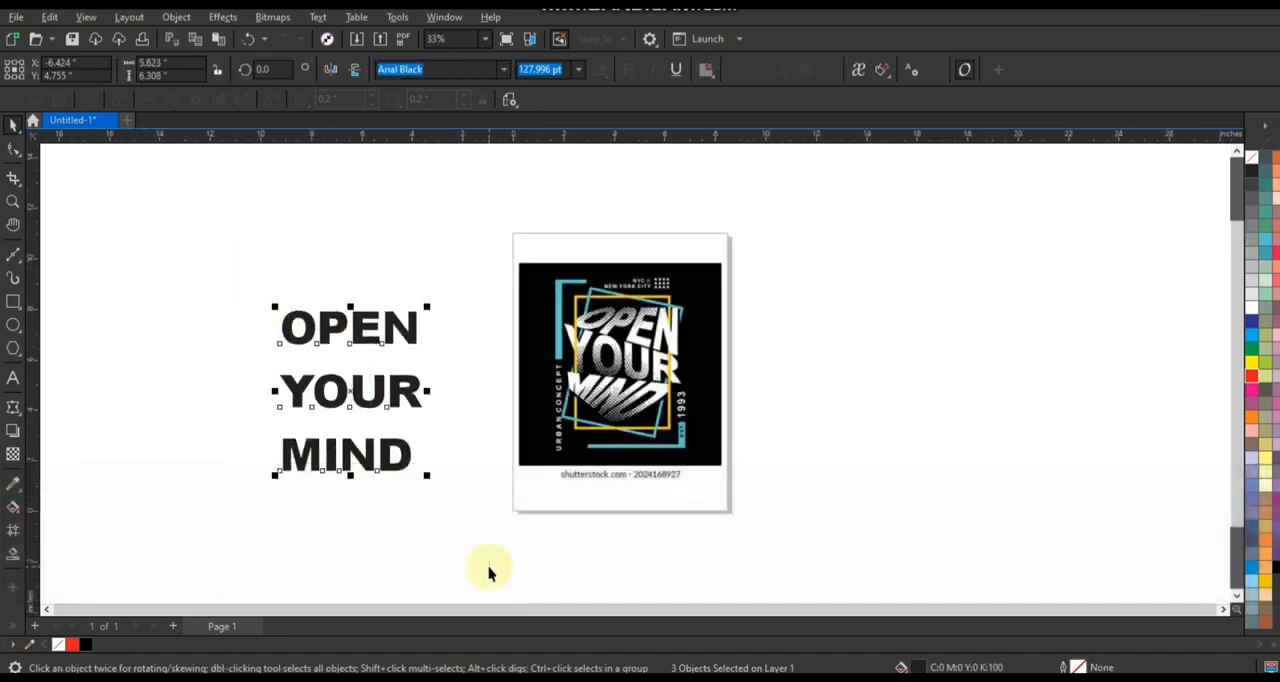
{"action": "key", "text": "ctrl"}
{"action": "key", "text": "ctrl+q"}
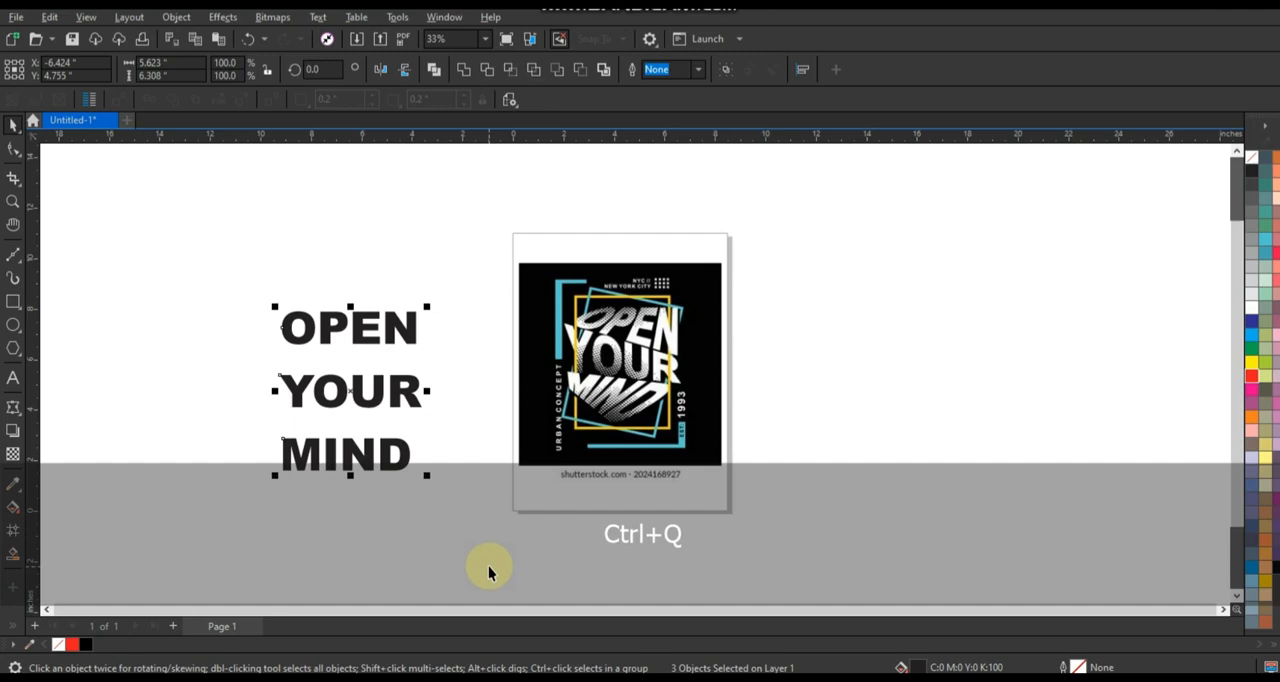
{"action": "key", "text": "Right"}
{"action": "scroll", "coordinate": [308, 538], "scroll_direction": "up", "scroll_amount": 2}
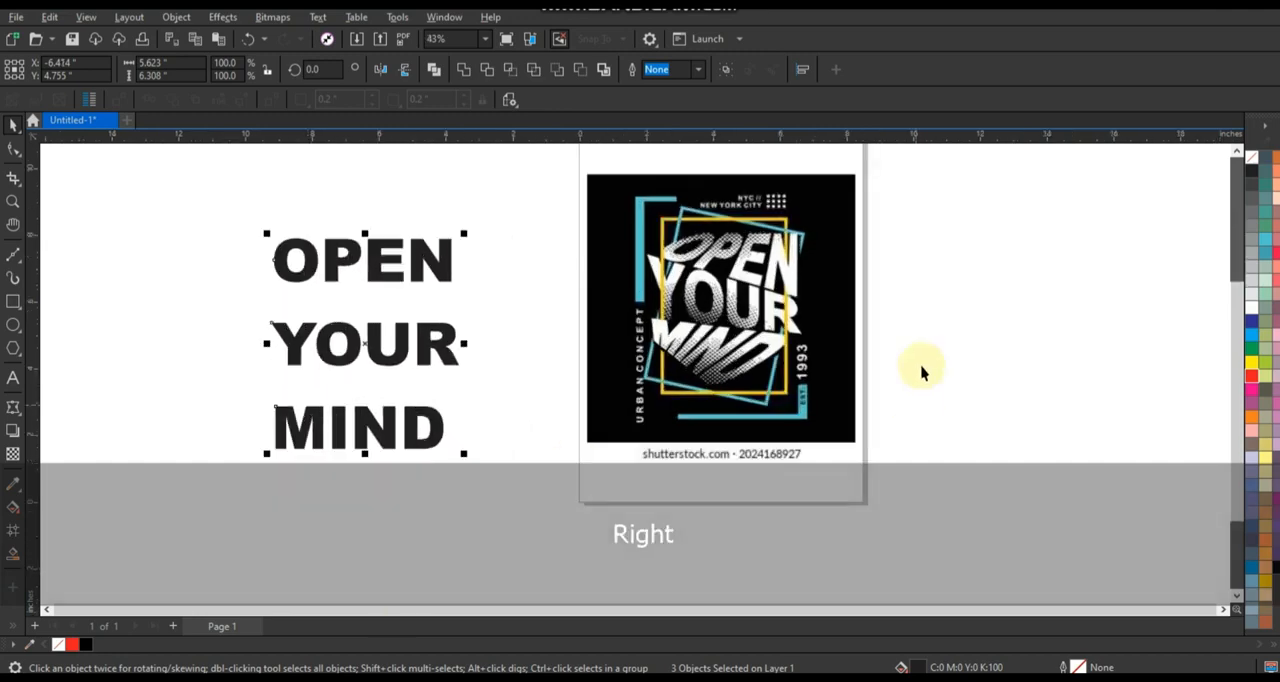
{"action": "scroll", "coordinate": [922, 372], "scroll_direction": "up", "scroll_amount": 1}
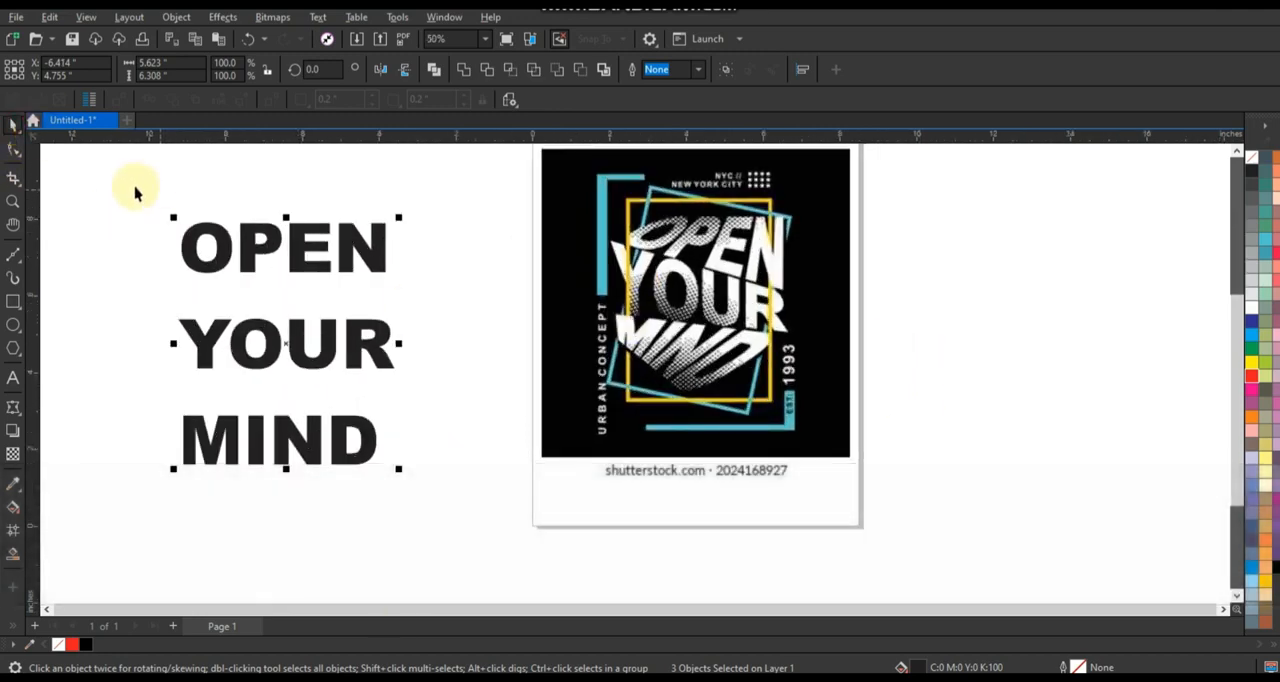
Move the word OPEN onto the matching word in the reference artwork and fill it red.
{"action": "left_click_drag", "start_coordinate": [150, 200], "coordinate": [402, 296]}
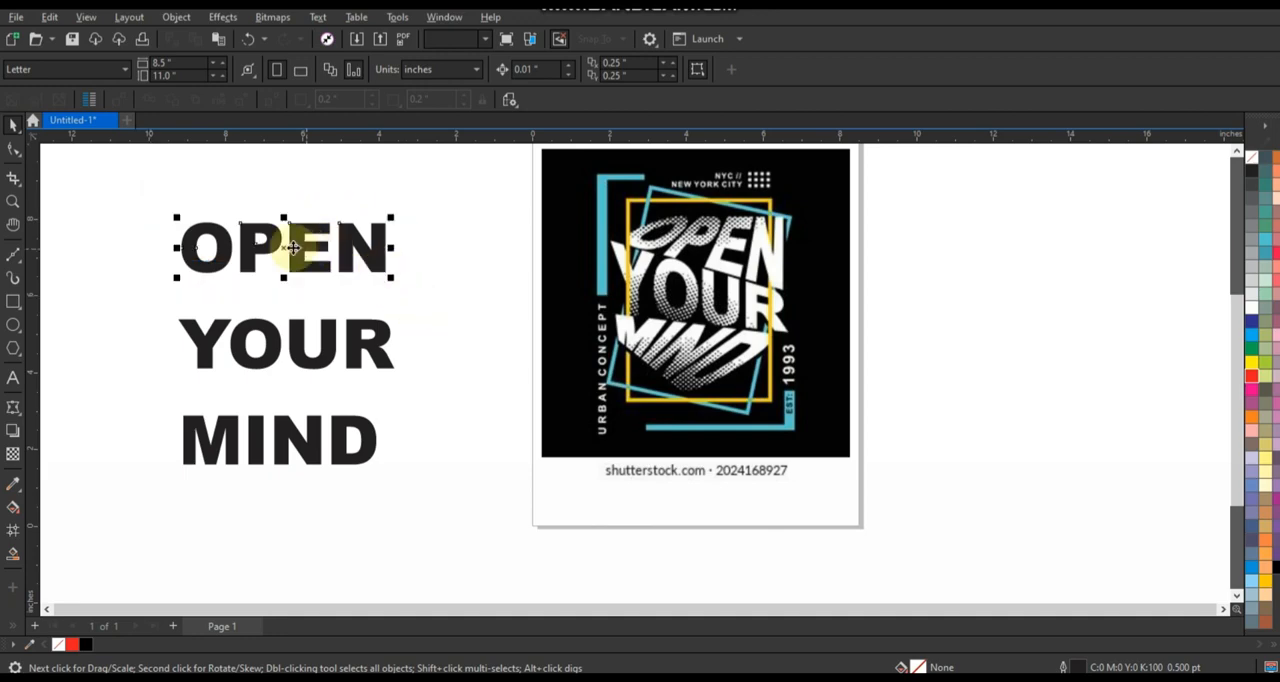
{"action": "left_click_drag", "start_coordinate": [292, 246], "coordinate": [707, 226]}
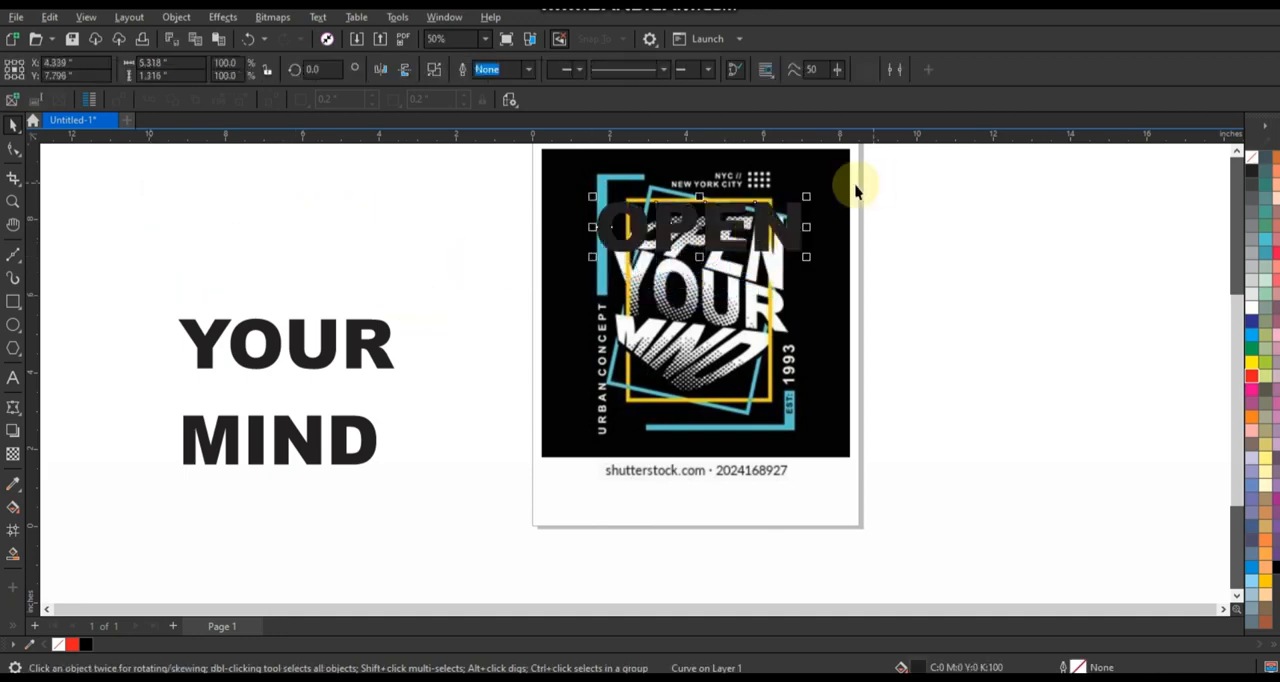
{"action": "scroll", "coordinate": [856, 190], "scroll_direction": "up", "scroll_amount": 3}
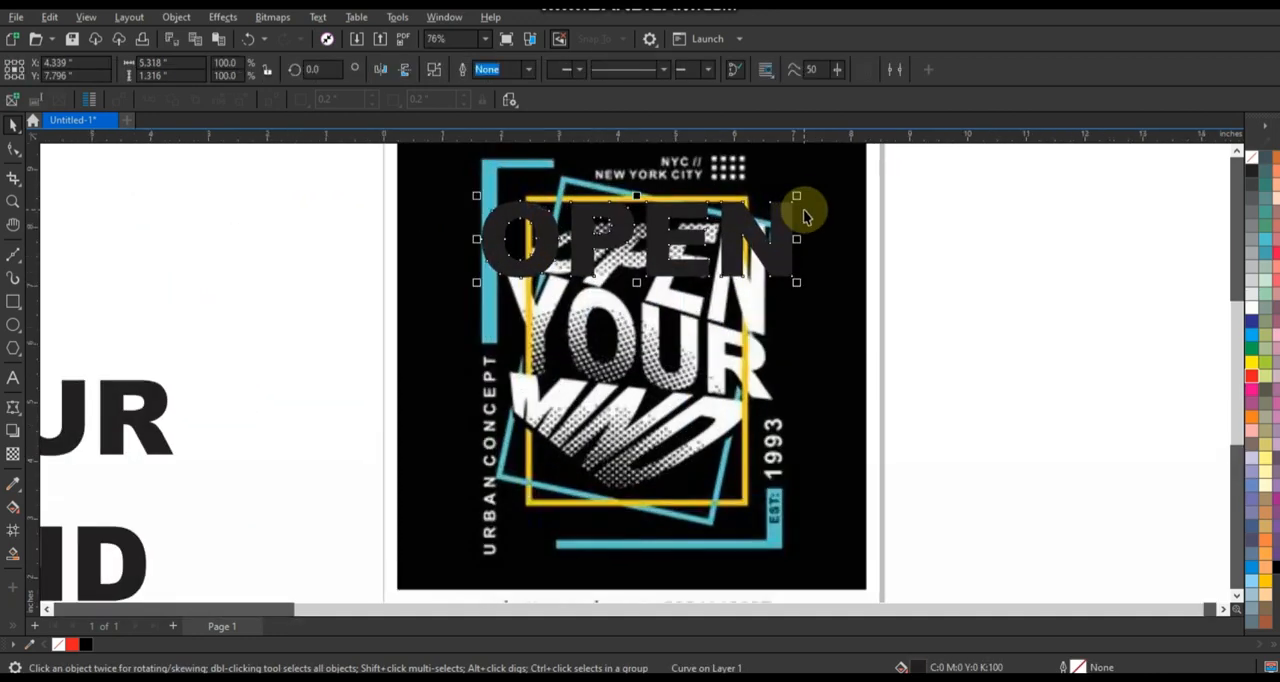
{"action": "left_click", "coordinate": [1249, 378]}
{"action": "scroll", "coordinate": [910, 198], "scroll_direction": "up", "scroll_amount": 1}
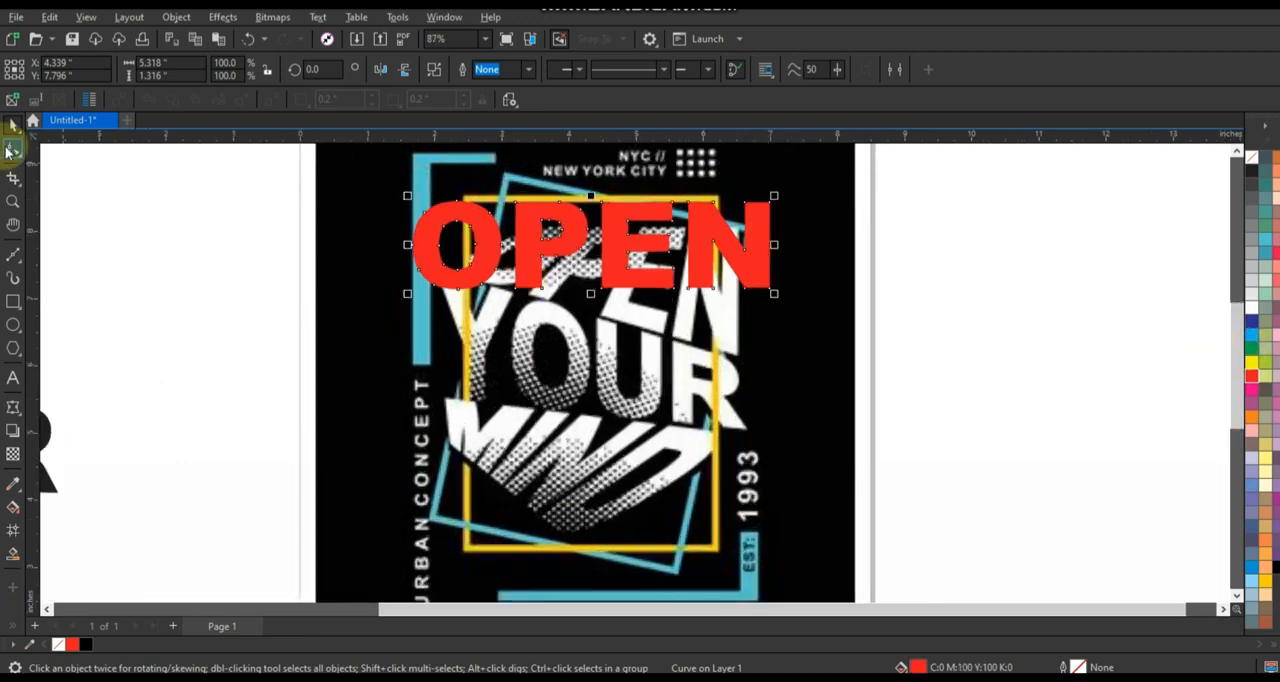
{"action": "left_click", "coordinate": [10, 150]}
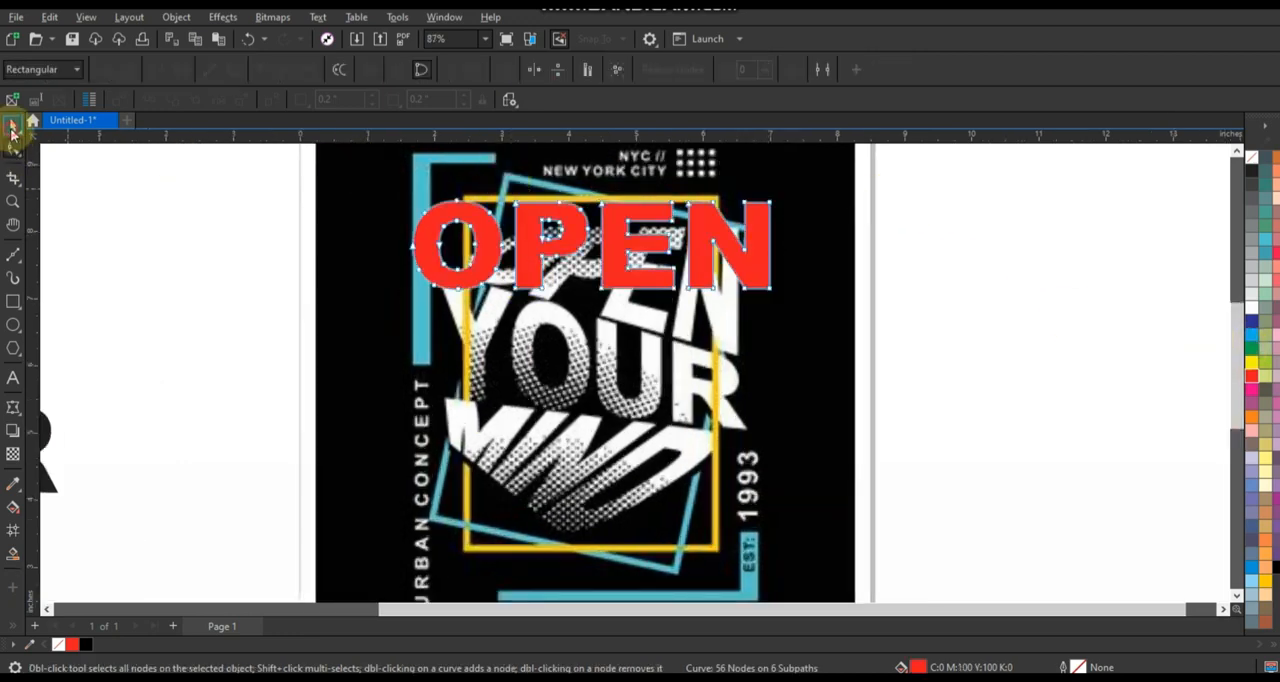
{"action": "left_click", "coordinate": [12, 130]}
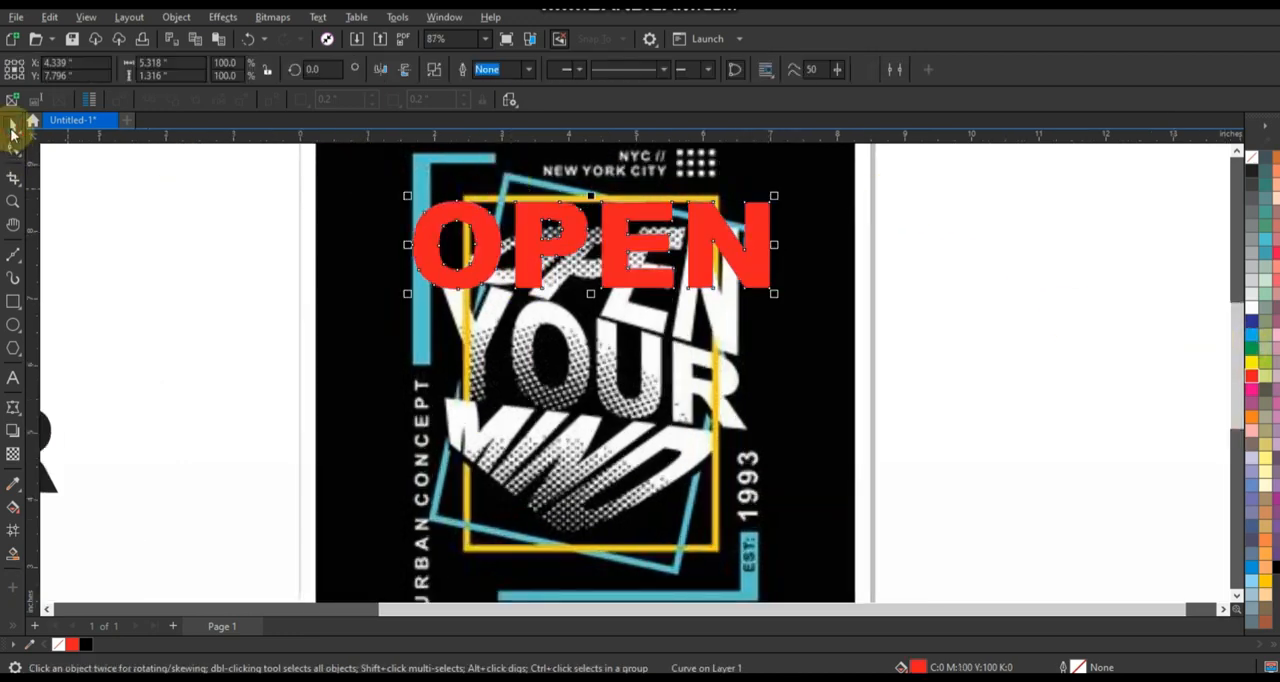
Apply an envelope to OPEN, delete the midpoint nodes on all four sides and straighten its edges.
{"action": "left_click", "coordinate": [13, 408]}
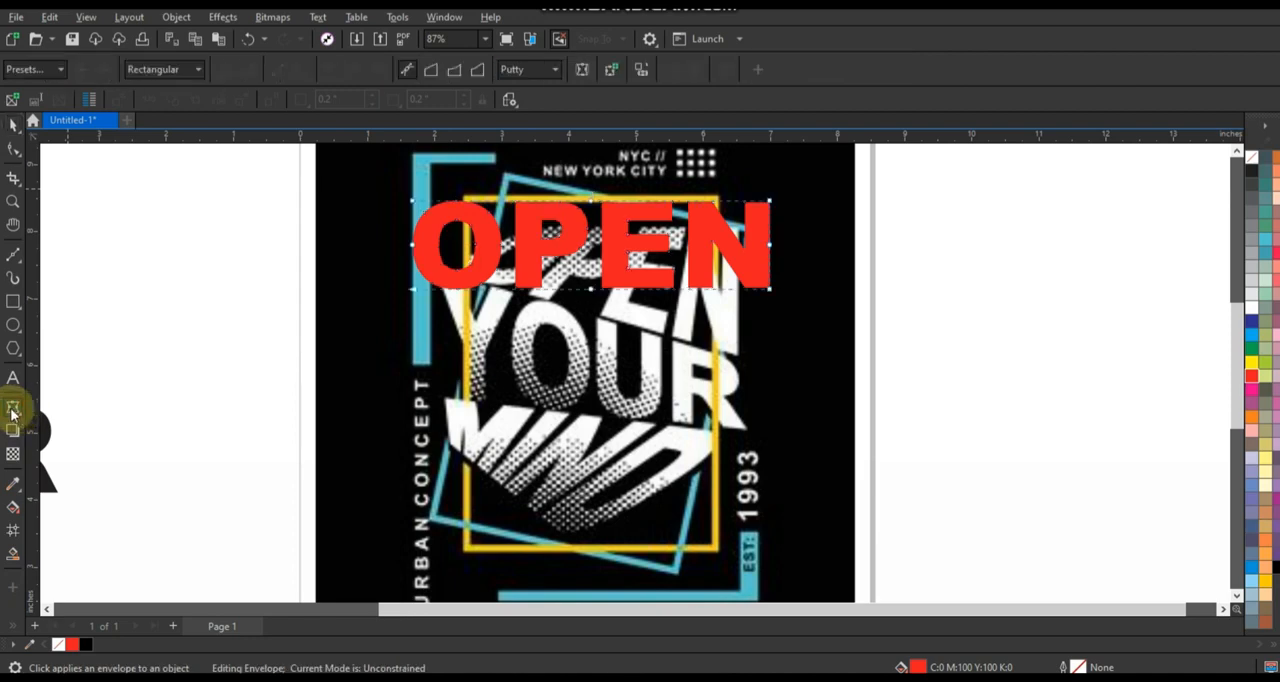
{"action": "left_click_drag", "start_coordinate": [552, 188], "coordinate": [617, 315]}
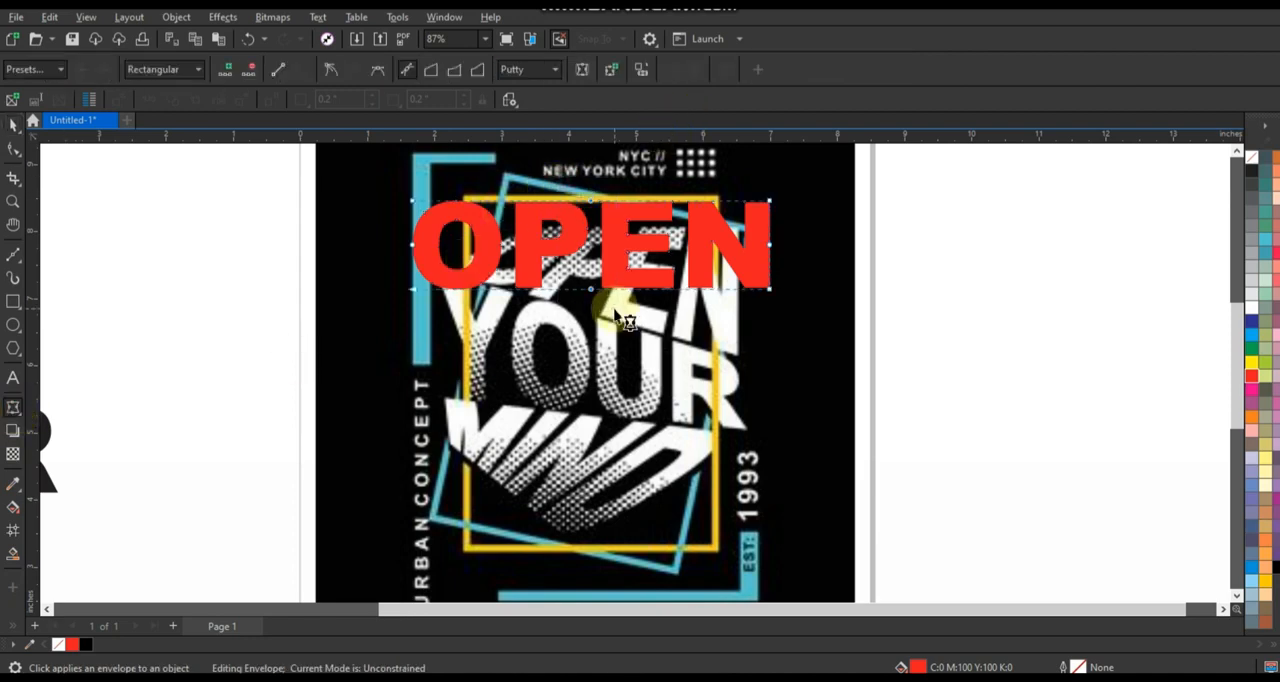
{"action": "key", "text": "Delete"}
{"action": "left_click", "coordinate": [441, 250]}
{"action": "left_click_drag", "start_coordinate": [386, 228], "coordinate": [795, 263]}
{"action": "key", "text": "Delete"}
{"action": "left_click_drag", "start_coordinate": [256, 181], "coordinate": [805, 372]}
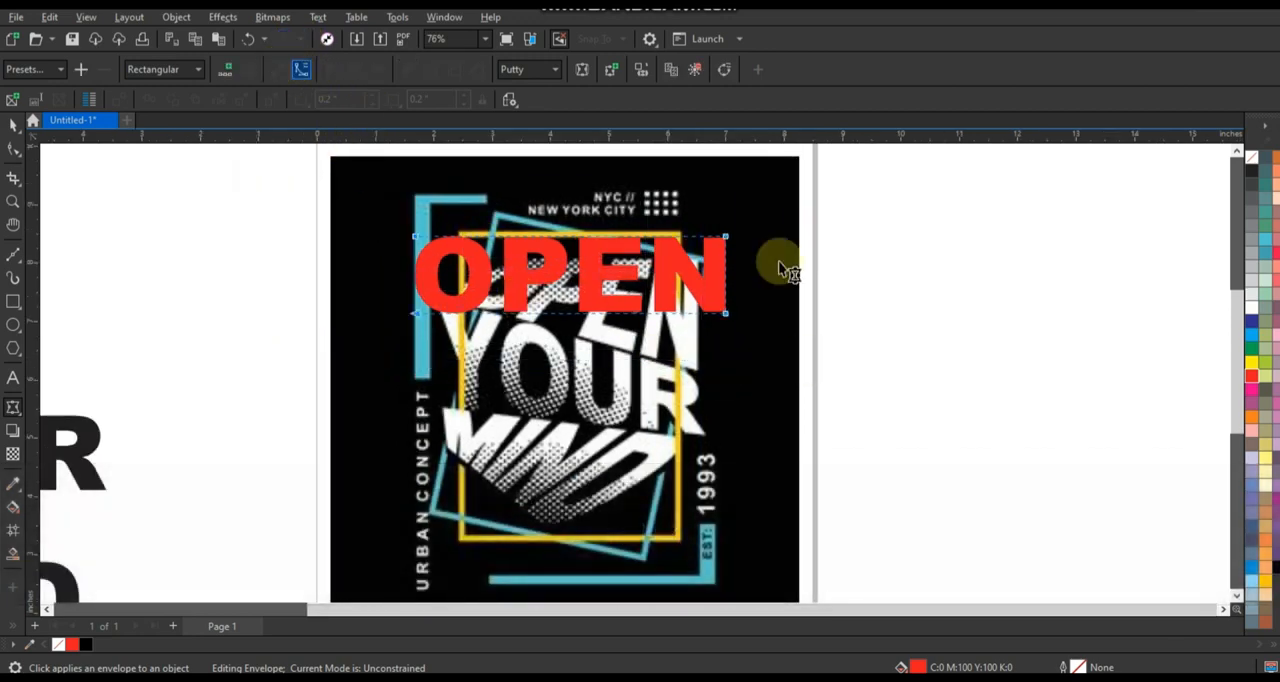
Reshape the envelope's corners so that OPEN matches the slanted, tapered OPEN in the reference artwork.
{"action": "scroll", "coordinate": [763, 269], "scroll_direction": "up", "scroll_amount": 1}
{"action": "left_click_drag", "start_coordinate": [704, 341], "coordinate": [662, 425]}
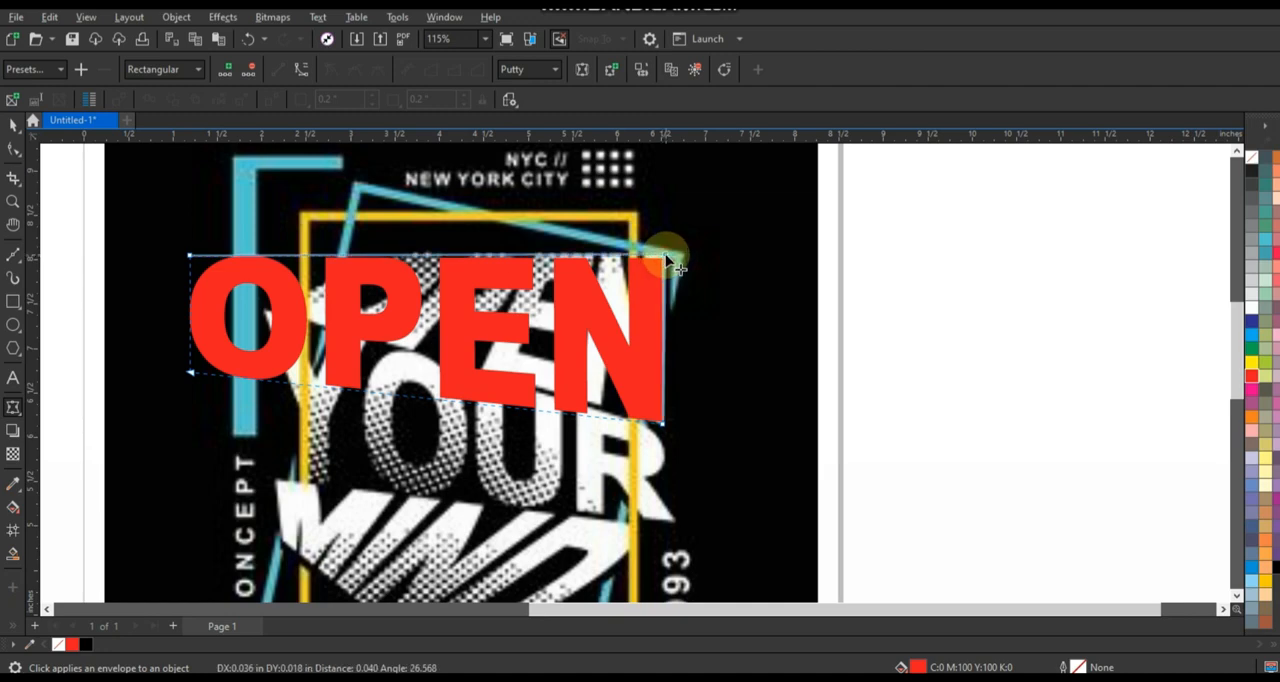
{"action": "left_click_drag", "start_coordinate": [190, 257], "coordinate": [365, 257]}
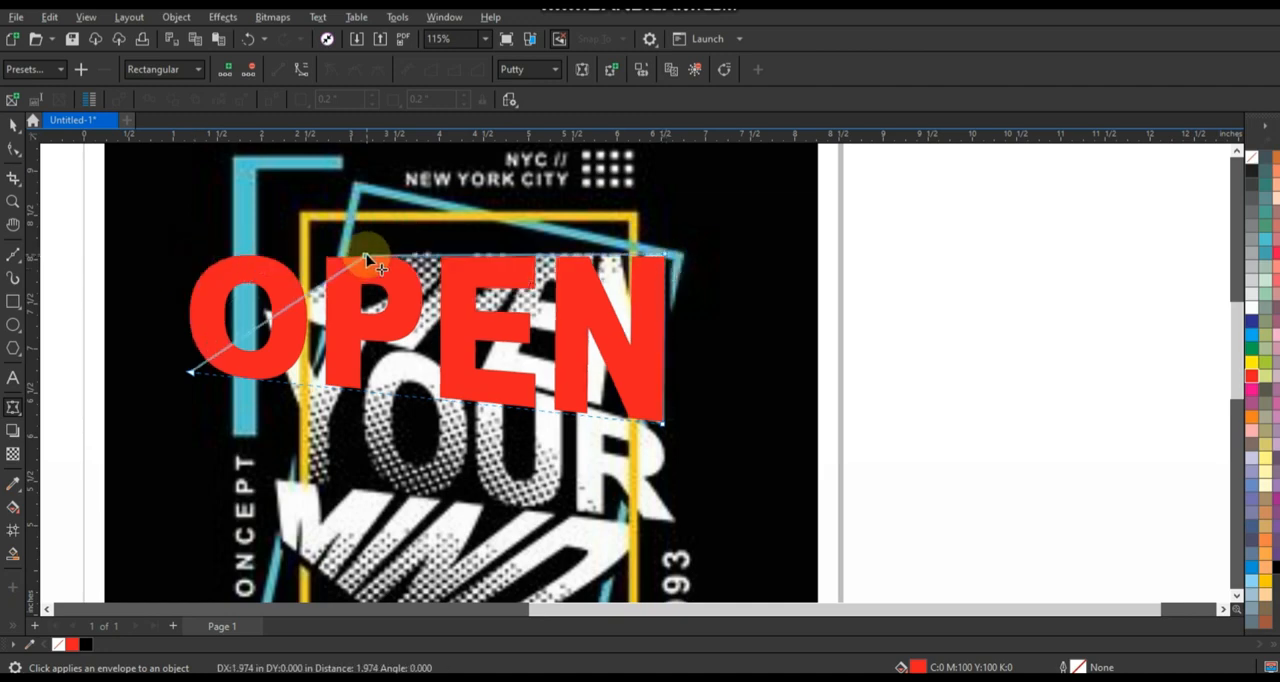
{"action": "left_click_drag", "start_coordinate": [197, 376], "coordinate": [286, 311]}
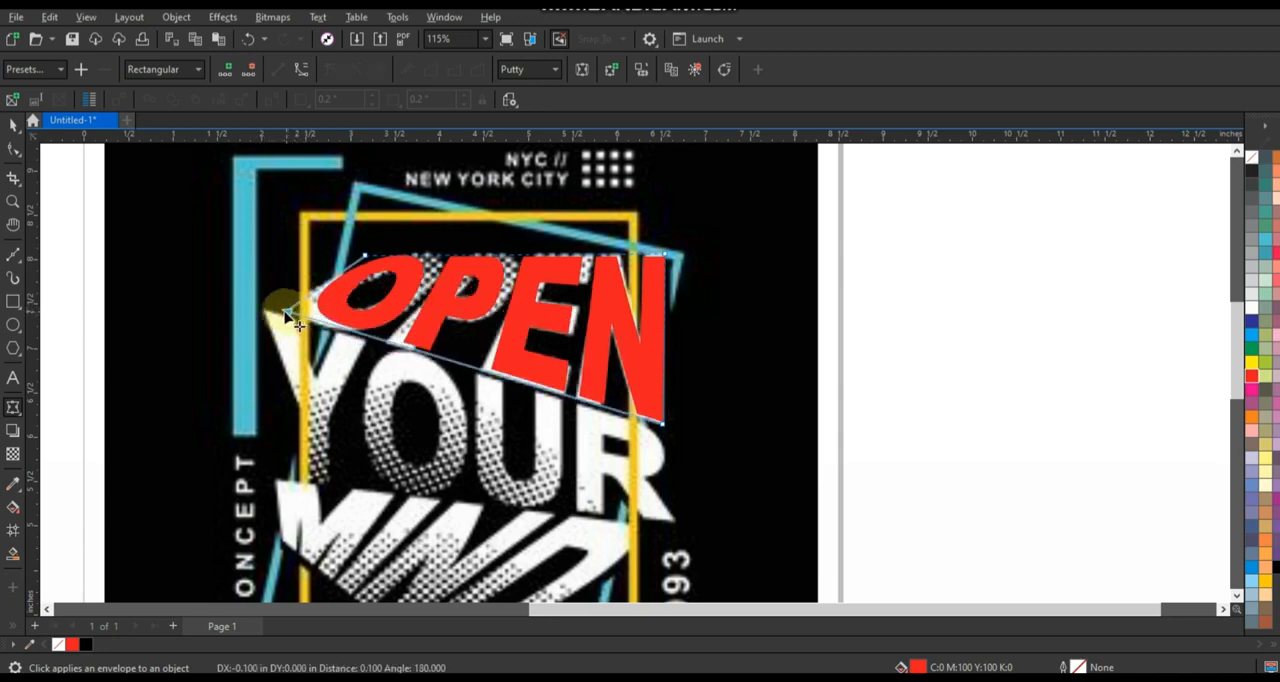
{"action": "left_click_drag", "start_coordinate": [366, 254], "coordinate": [383, 252]}
{"action": "left_click_drag", "start_coordinate": [290, 315], "coordinate": [278, 311]}
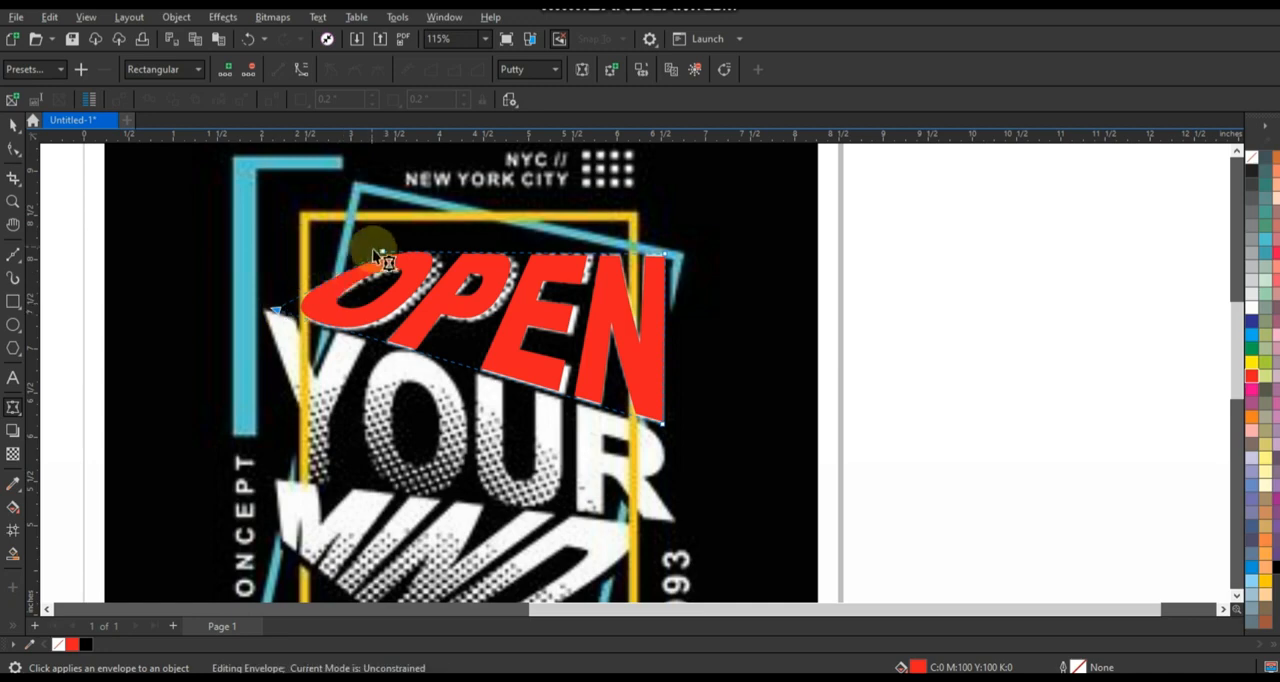
{"action": "left_click_drag", "start_coordinate": [383, 255], "coordinate": [391, 251]}
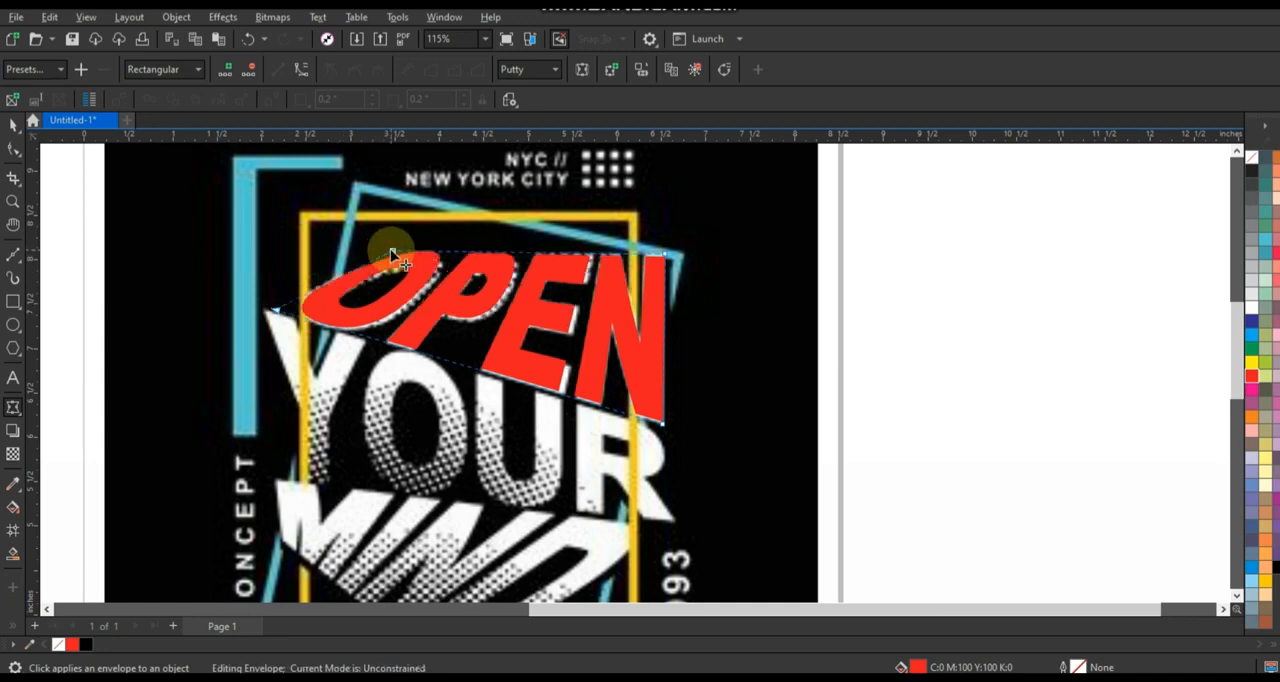
{"action": "left_click", "coordinate": [14, 124]}
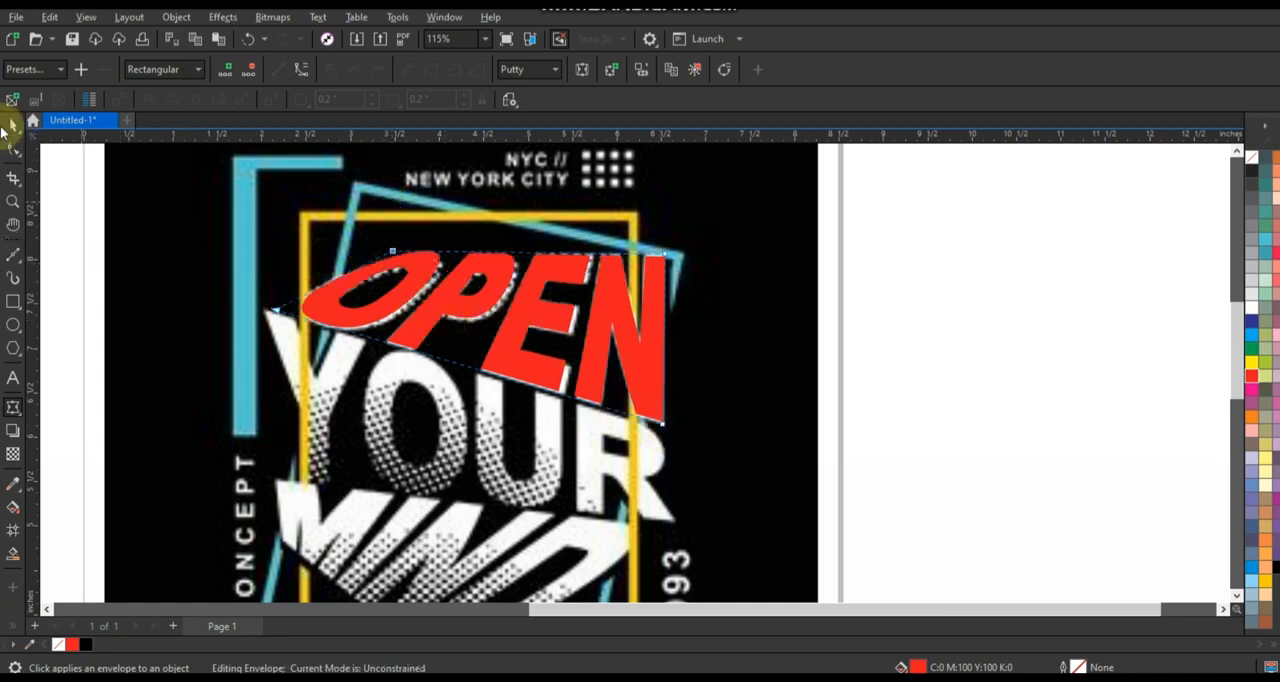
Fill the word YOUR red and place it over the matching word in the reference artwork.
{"action": "scroll", "coordinate": [655, 362], "scroll_direction": "down", "scroll_amount": 3}
{"action": "scroll", "coordinate": [655, 362], "scroll_direction": "down", "scroll_amount": 1}
{"action": "scroll", "coordinate": [231, 376], "scroll_direction": "up", "scroll_amount": 2}
{"action": "left_click", "coordinate": [210, 446]}
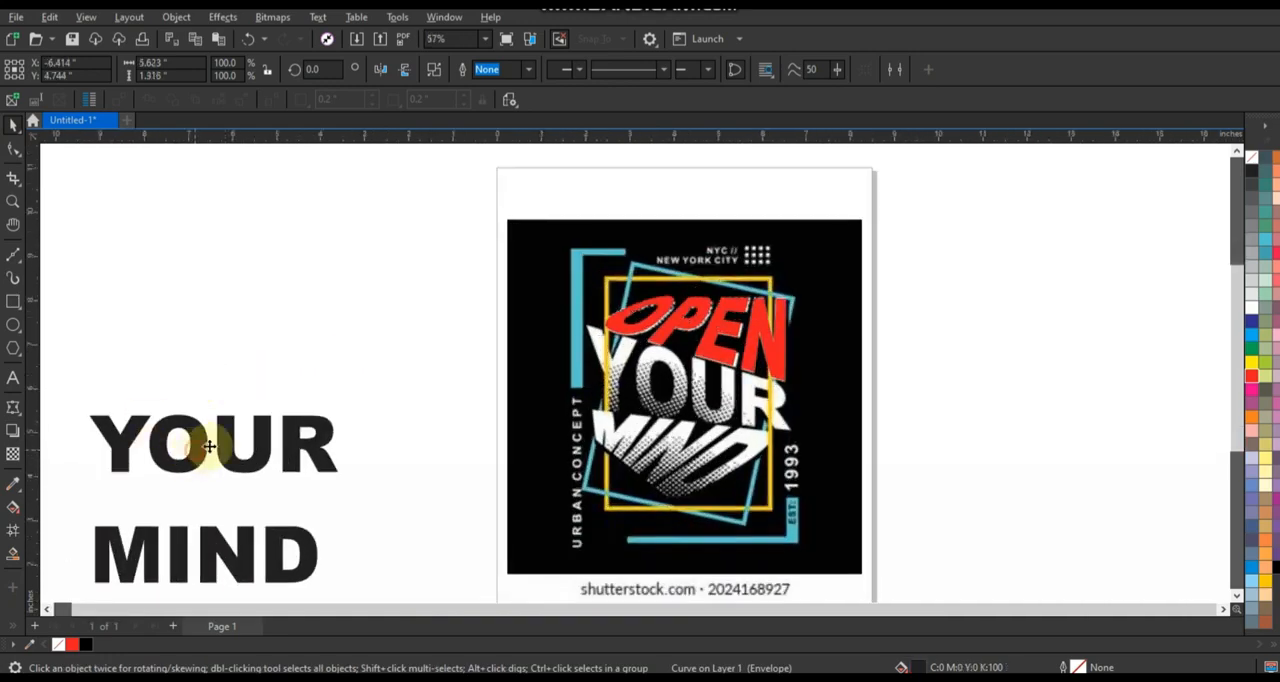
{"action": "left_click", "coordinate": [1252, 376]}
{"action": "left_click_drag", "start_coordinate": [217, 434], "coordinate": [685, 388]}
{"action": "scroll", "coordinate": [886, 371], "scroll_direction": "up", "scroll_amount": 2}
{"action": "scroll", "coordinate": [520, 452], "scroll_direction": "down", "scroll_amount": 1}
{"action": "scroll", "coordinate": [563, 485], "scroll_direction": "up", "scroll_amount": 1}
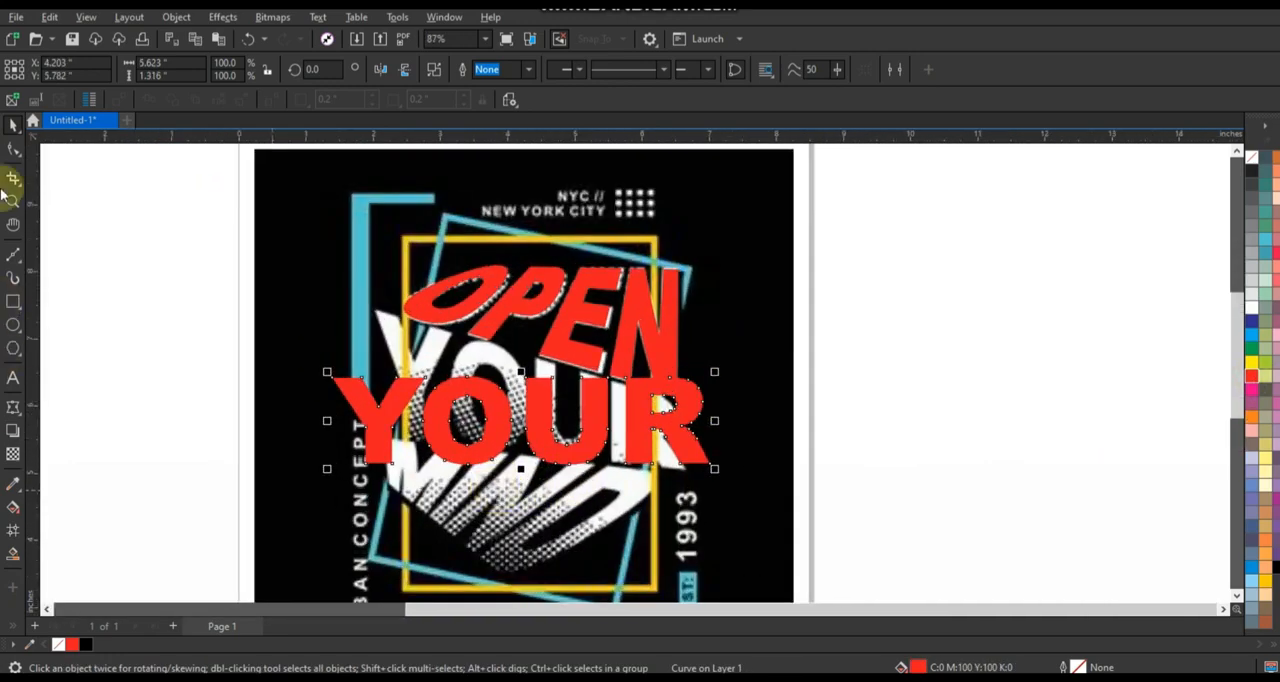
Apply an envelope to YOUR, delete its midpoint nodes and convert its edges to straight lines.
{"action": "left_click_drag", "start_coordinate": [495, 348], "coordinate": [554, 490]}
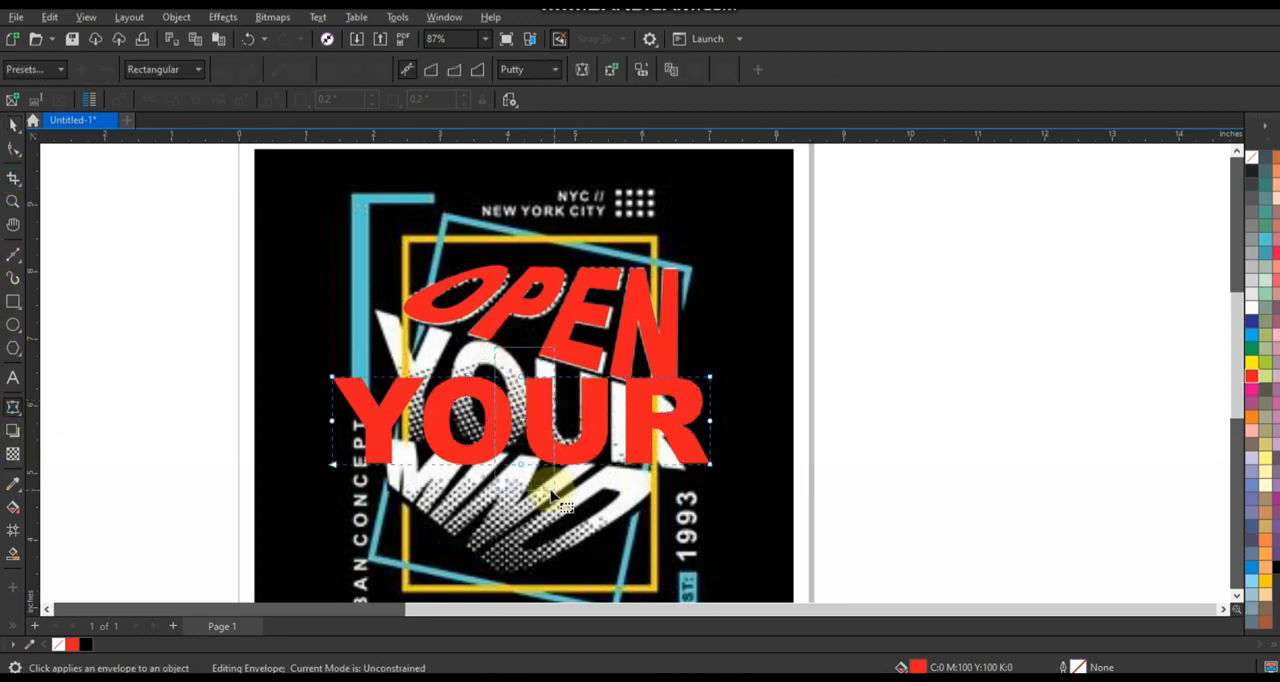
{"action": "key", "text": "Delete"}
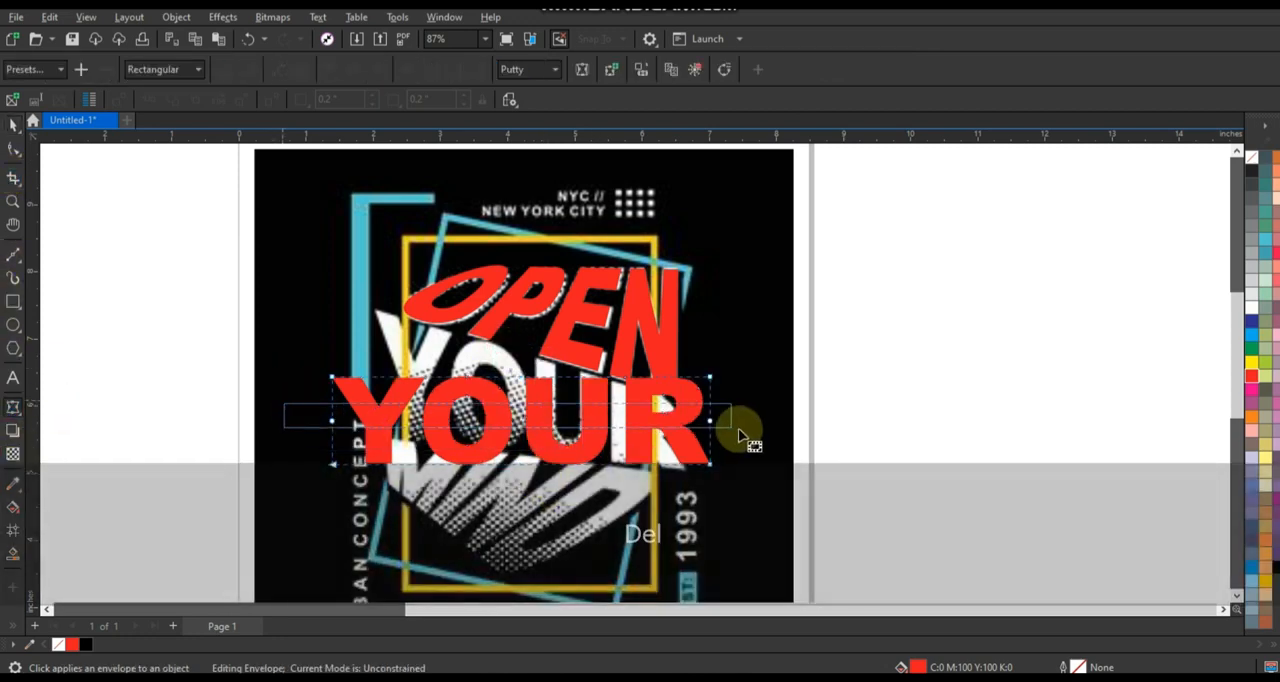
{"action": "scroll", "coordinate": [515, 539], "scroll_direction": "up", "scroll_amount": 1}
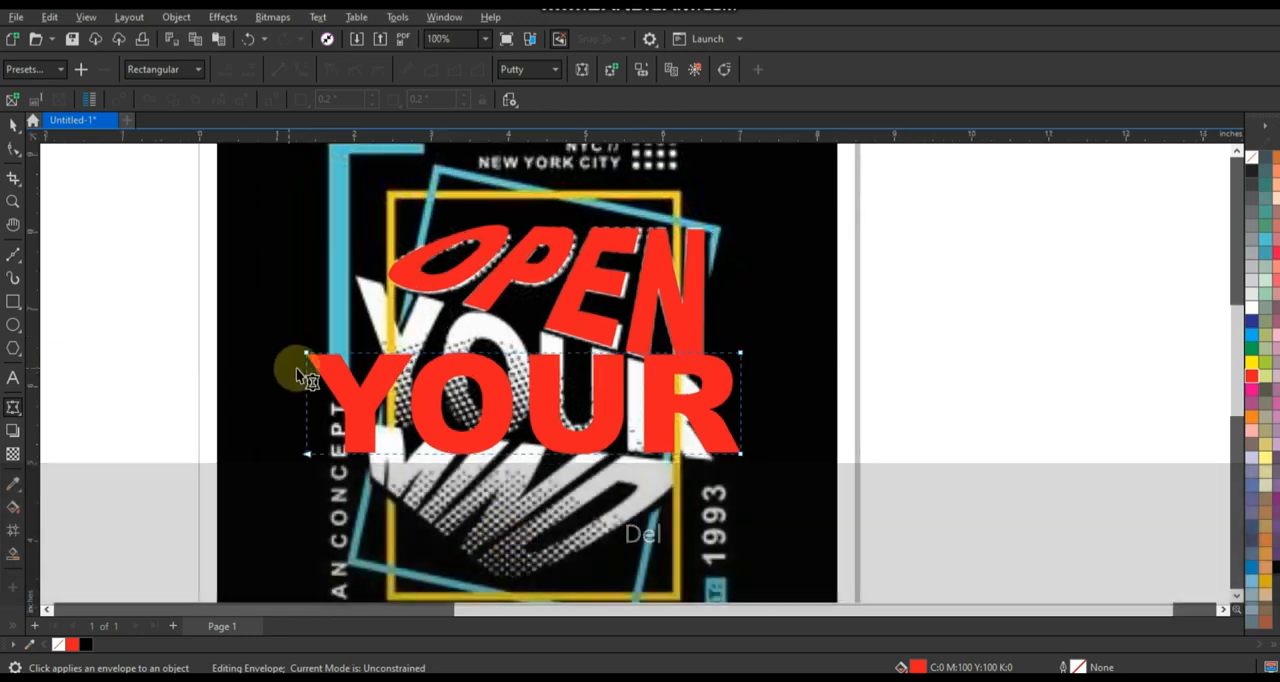
{"action": "left_click_drag", "start_coordinate": [638, 513], "coordinate": [789, 489]}
{"action": "left_click", "coordinate": [278, 70]}
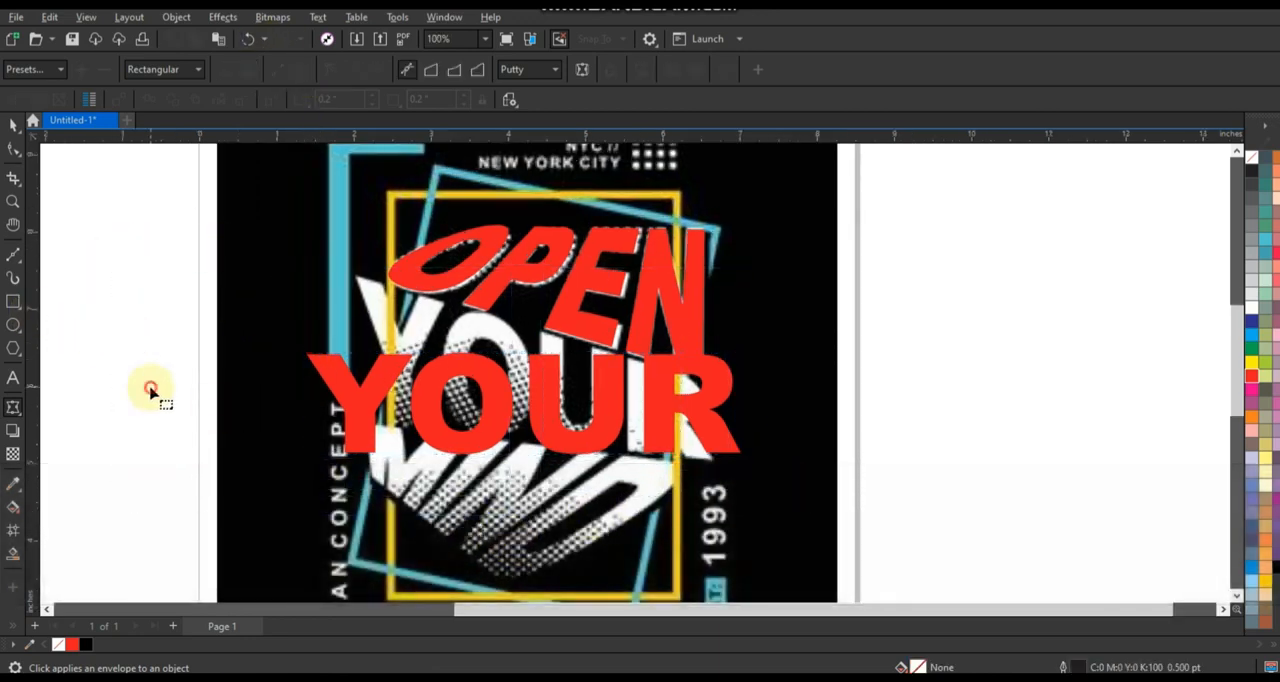
Reshape the envelope's corners so that YOUR matches the slanted, tapered YOUR in the reference artwork.
{"action": "scroll", "coordinate": [340, 386], "scroll_direction": "up", "scroll_amount": 3}
{"action": "left_click_drag", "start_coordinate": [290, 338], "coordinate": [366, 224]}
{"action": "left_click", "coordinate": [291, 490]}
{"action": "left_click_drag", "start_coordinate": [291, 490], "coordinate": [374, 444]}
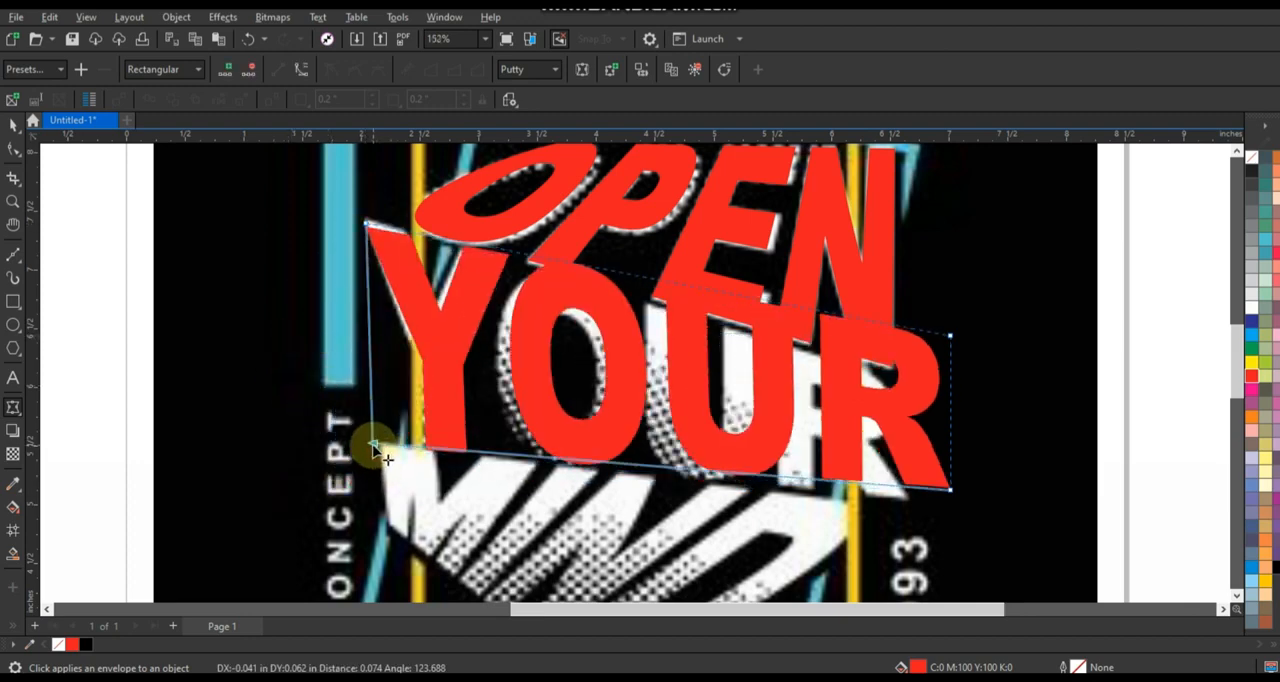
{"action": "left_click_drag", "start_coordinate": [364, 224], "coordinate": [366, 223]}
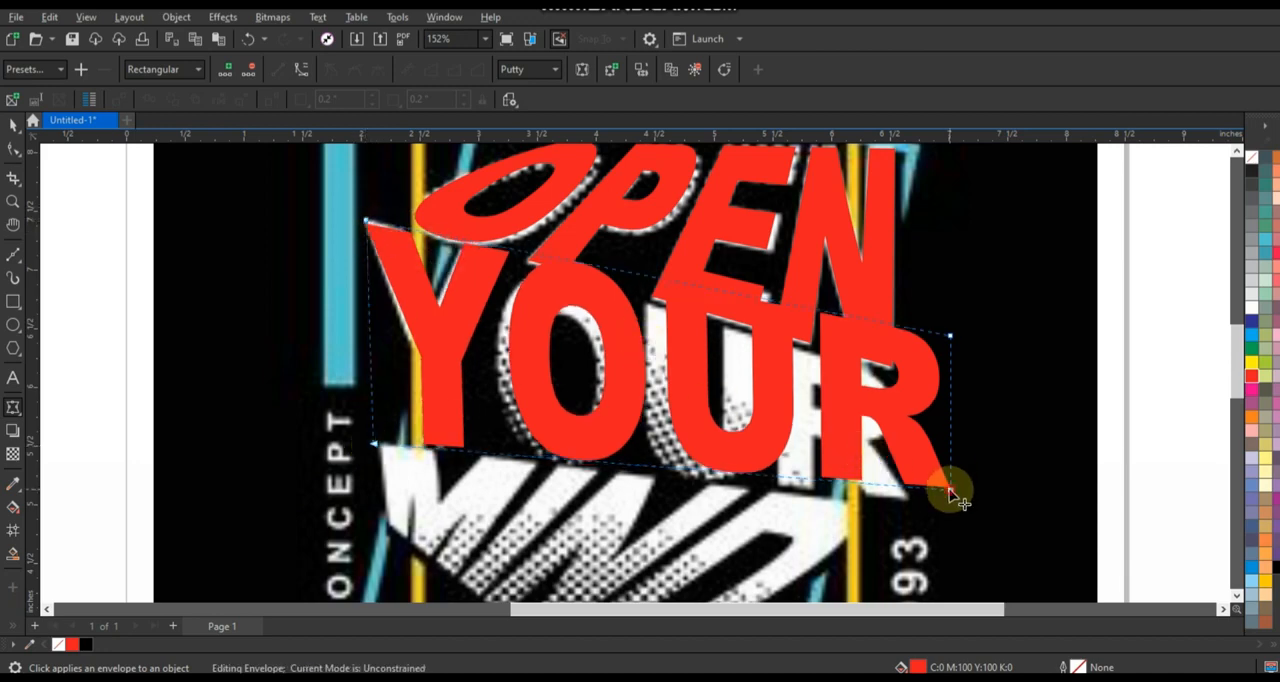
{"action": "left_click_drag", "start_coordinate": [950, 492], "coordinate": [907, 496]}
{"action": "left_click_drag", "start_coordinate": [950, 340], "coordinate": [903, 381]}
{"action": "mouse_move", "coordinate": [906, 497]}
{"action": "left_mouse_down"}
{"action": "mouse_move", "coordinate": [908, 508]}
{"action": "mouse_move", "coordinate": [903, 498]}
{"action": "left_mouse_up"}
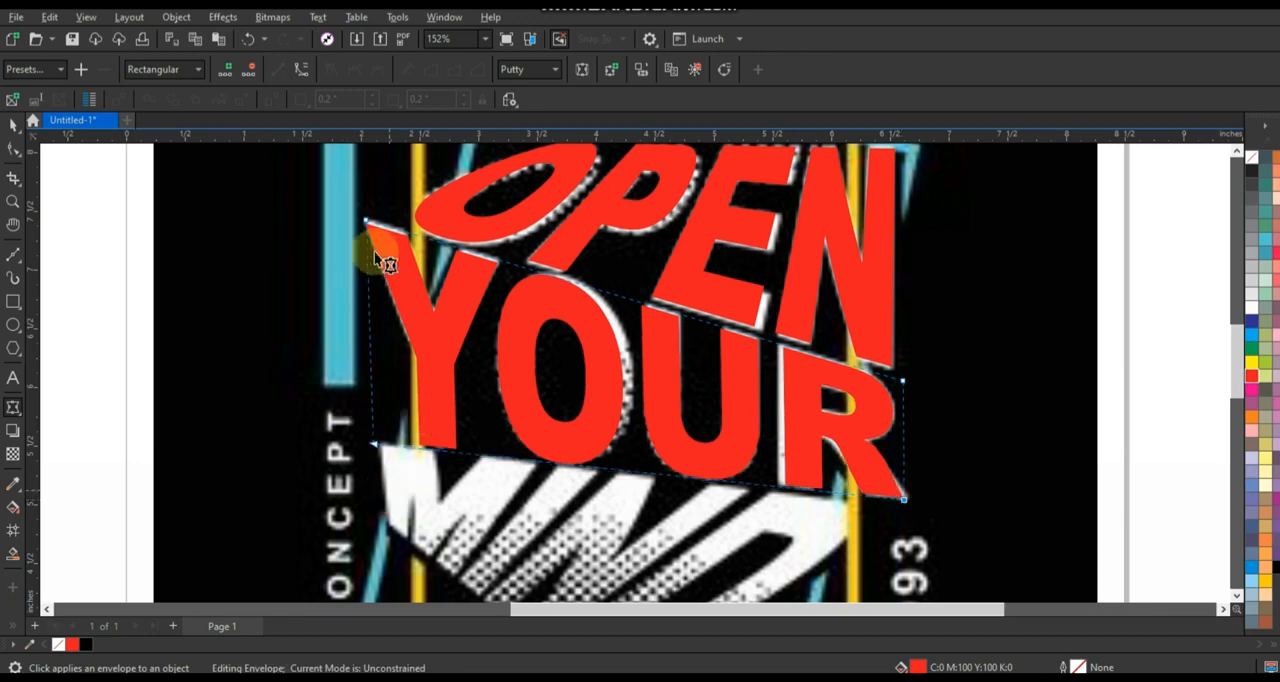
{"action": "left_click_drag", "start_coordinate": [366, 218], "coordinate": [369, 219]}
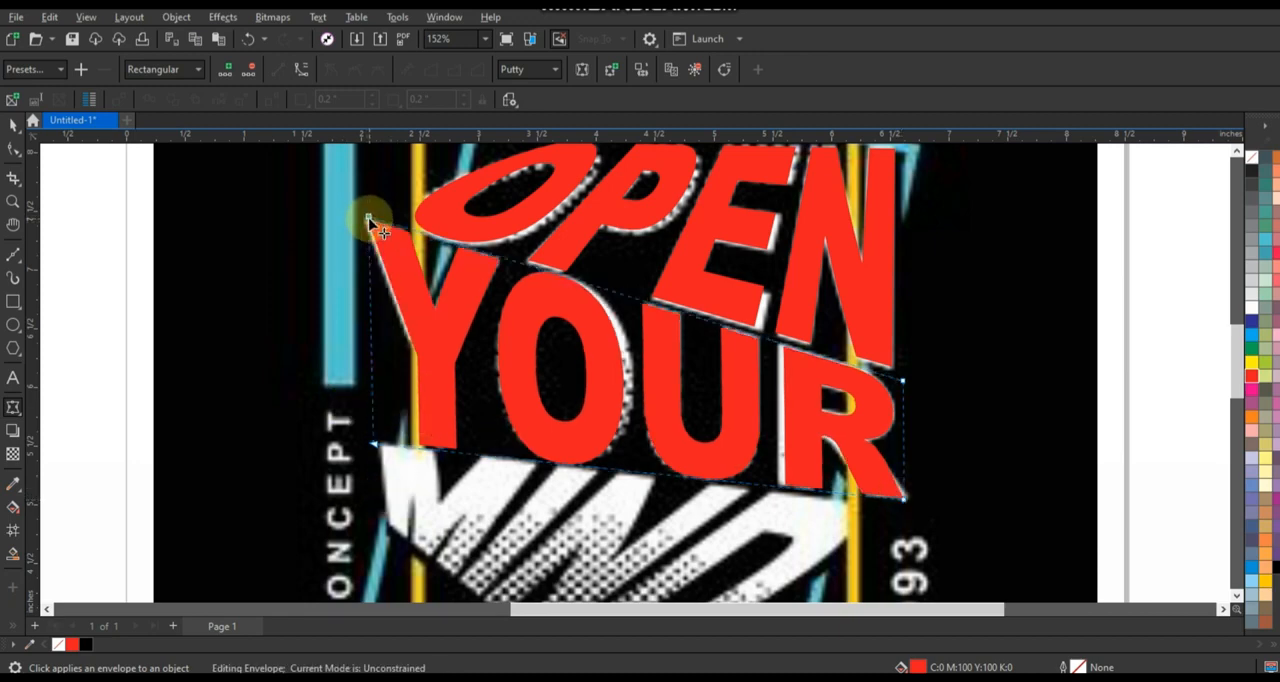
{"action": "scroll", "coordinate": [452, 308], "scroll_direction": "down", "scroll_amount": 3}
{"action": "scroll", "coordinate": [702, 395], "scroll_direction": "up", "scroll_amount": 2}
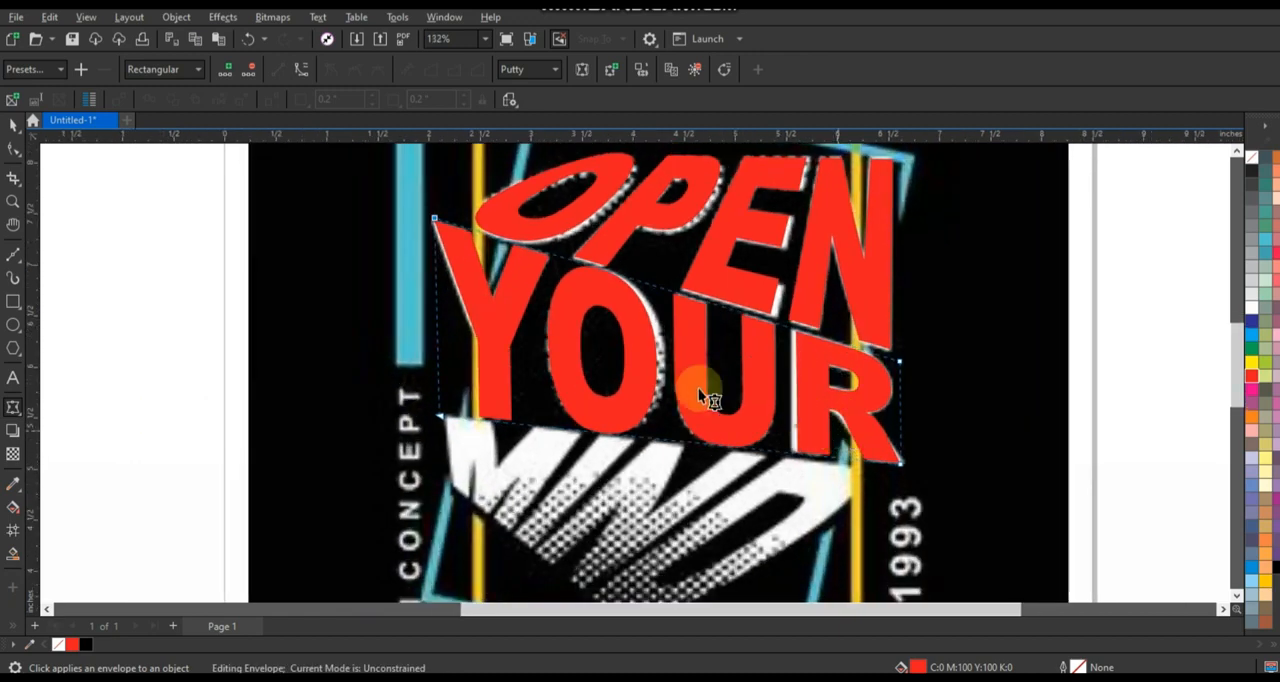
{"action": "left_click", "coordinate": [15, 128]}
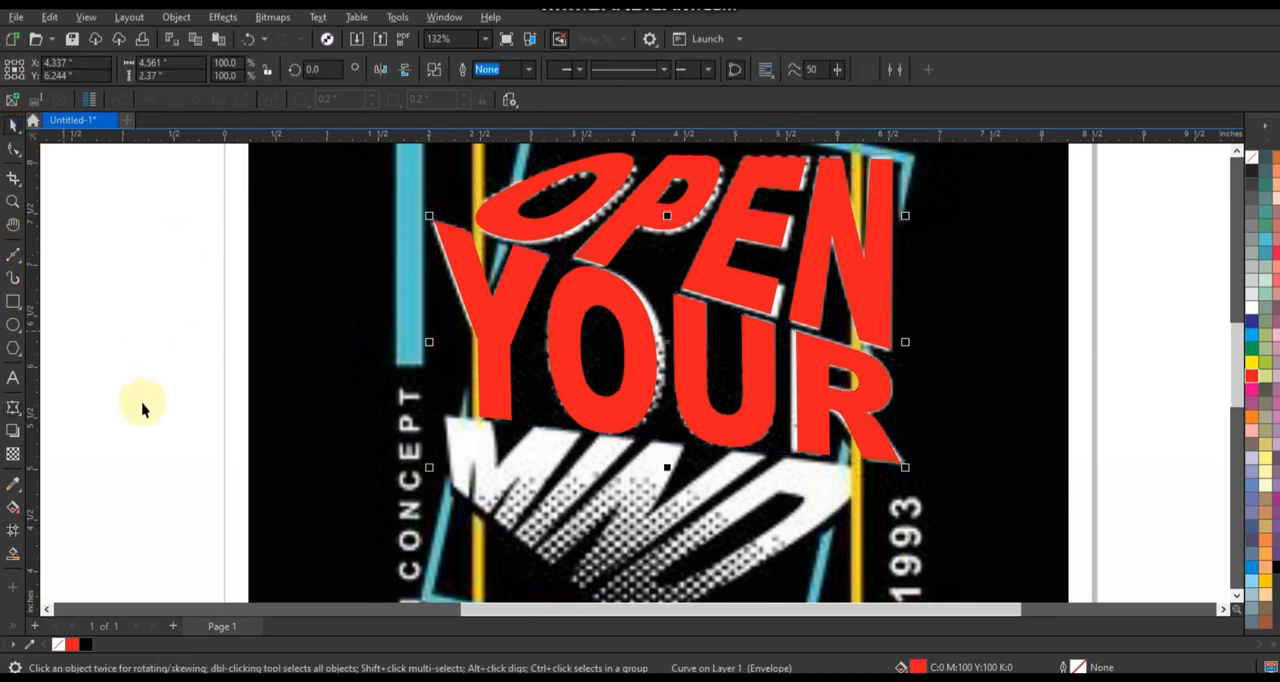
Place the word MIND over the matching word in the reference artwork and fill it red.
{"action": "scroll", "coordinate": [510, 357], "scroll_direction": "down", "scroll_amount": 3}
{"action": "scroll", "coordinate": [510, 357], "scroll_direction": "down", "scroll_amount": 1}
{"action": "scroll", "coordinate": [271, 420], "scroll_direction": "up", "scroll_amount": 1}
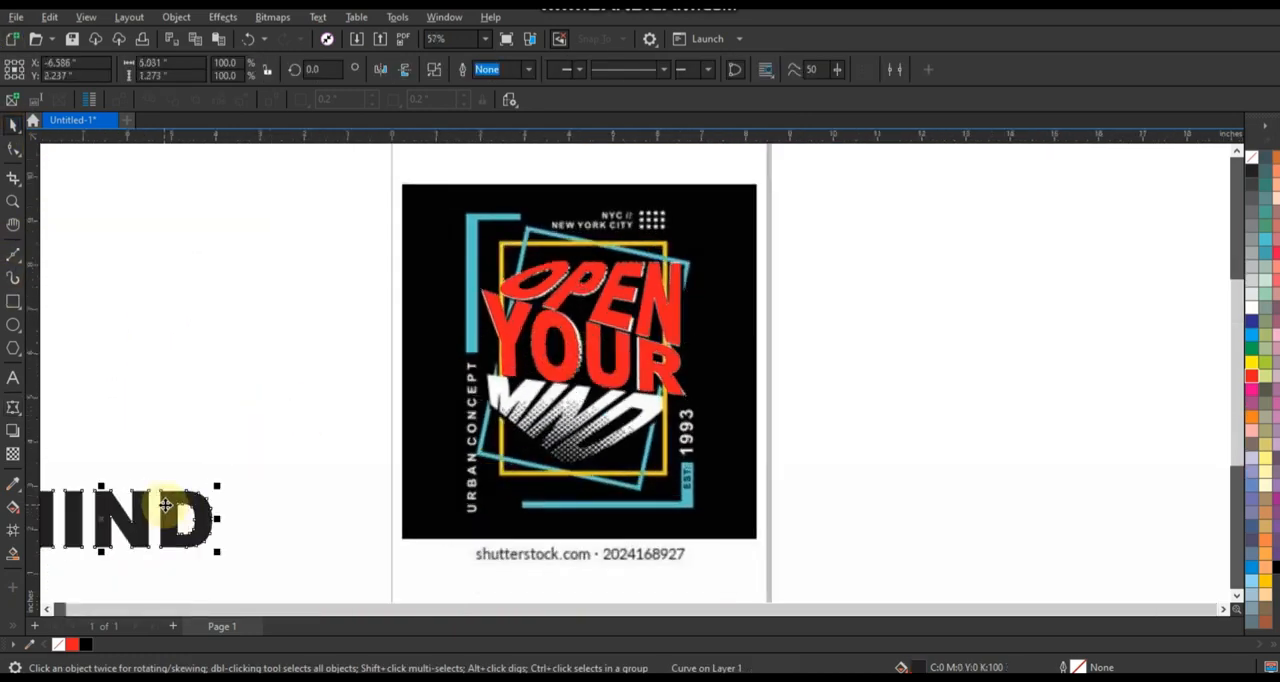
{"action": "left_click_drag", "start_coordinate": [165, 505], "coordinate": [614, 408]}
{"action": "scroll", "coordinate": [846, 361], "scroll_direction": "up", "scroll_amount": 1}
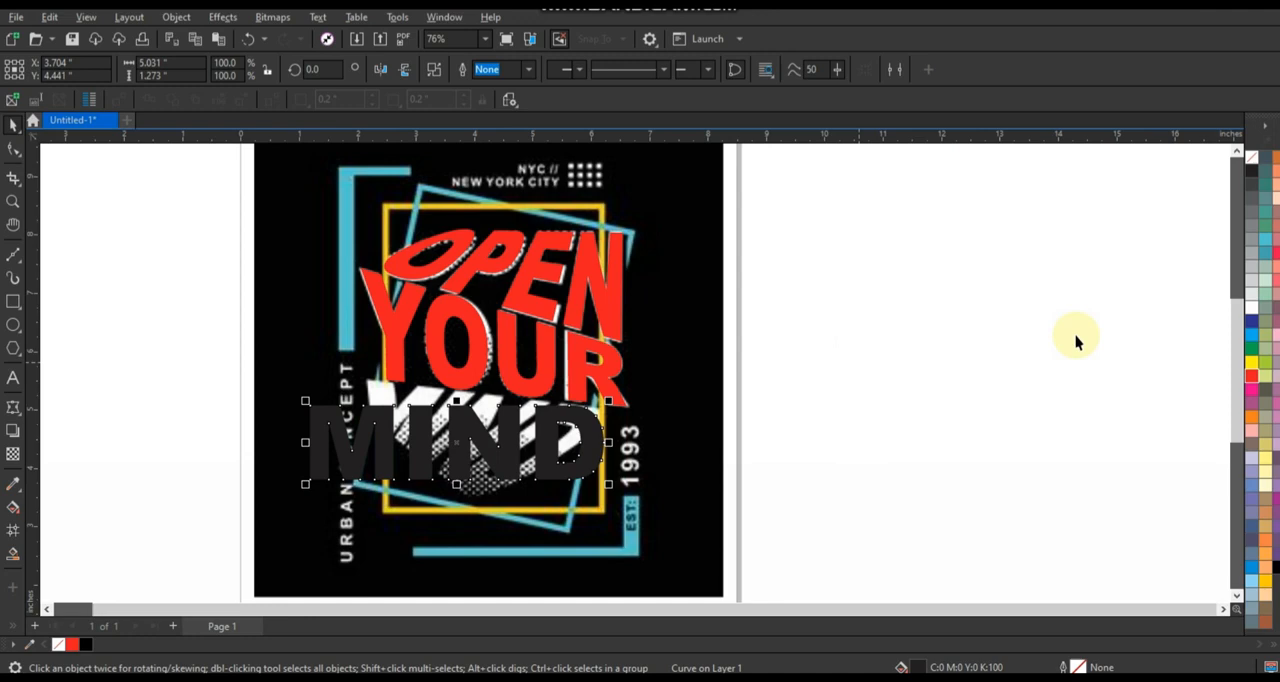
{"action": "left_click", "coordinate": [1257, 382]}
{"action": "scroll", "coordinate": [310, 525], "scroll_direction": "up", "scroll_amount": 1}
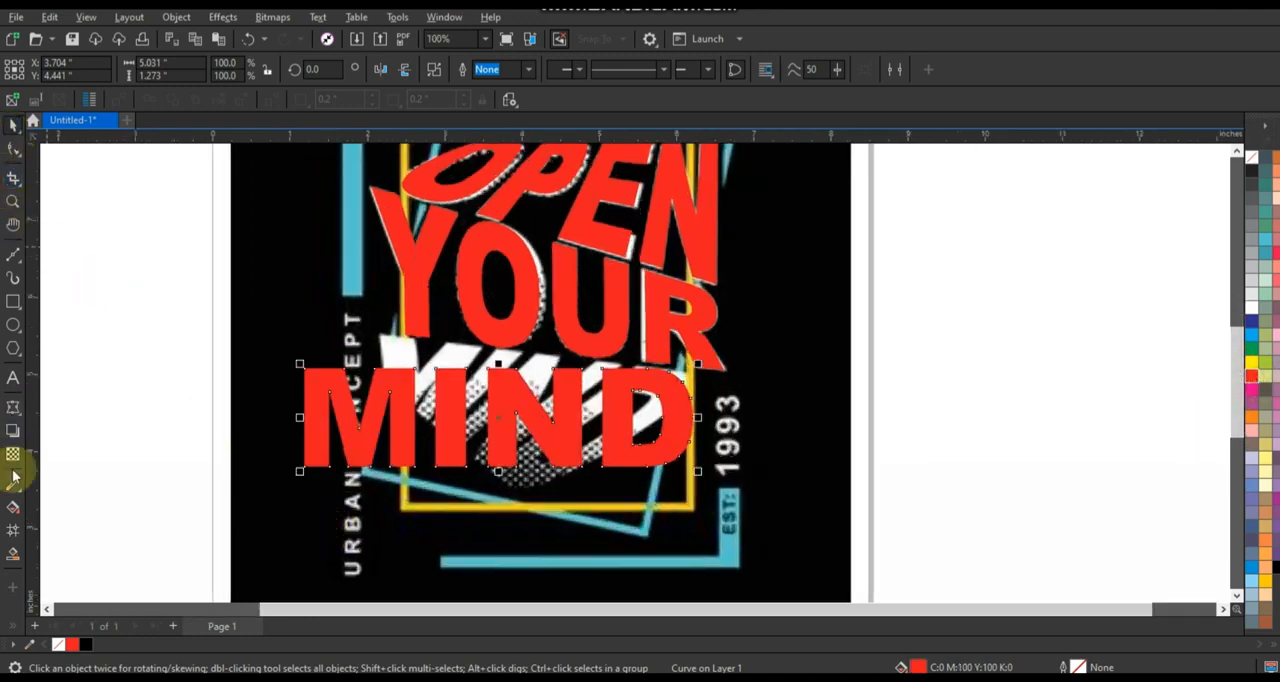
Apply an envelope to MIND, delete its midpoint nodes and convert its edges to straight lines.
{"action": "left_click", "coordinate": [13, 406]}
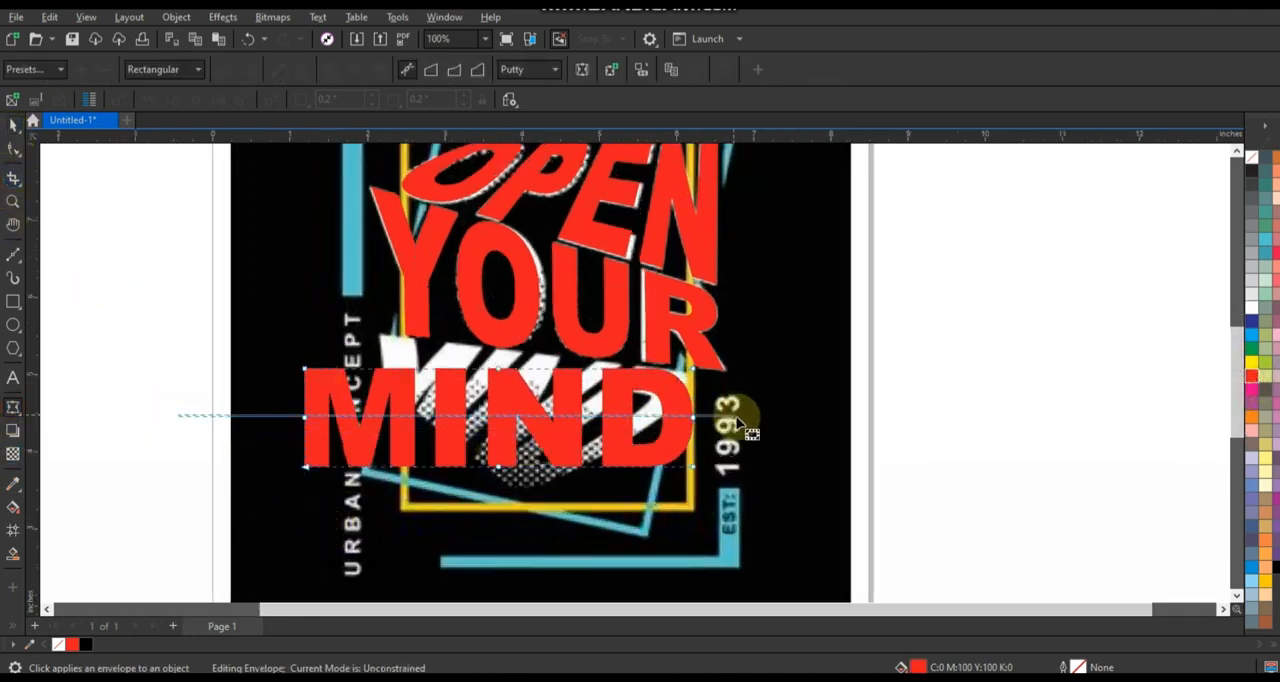
{"action": "key", "text": "Delete"}
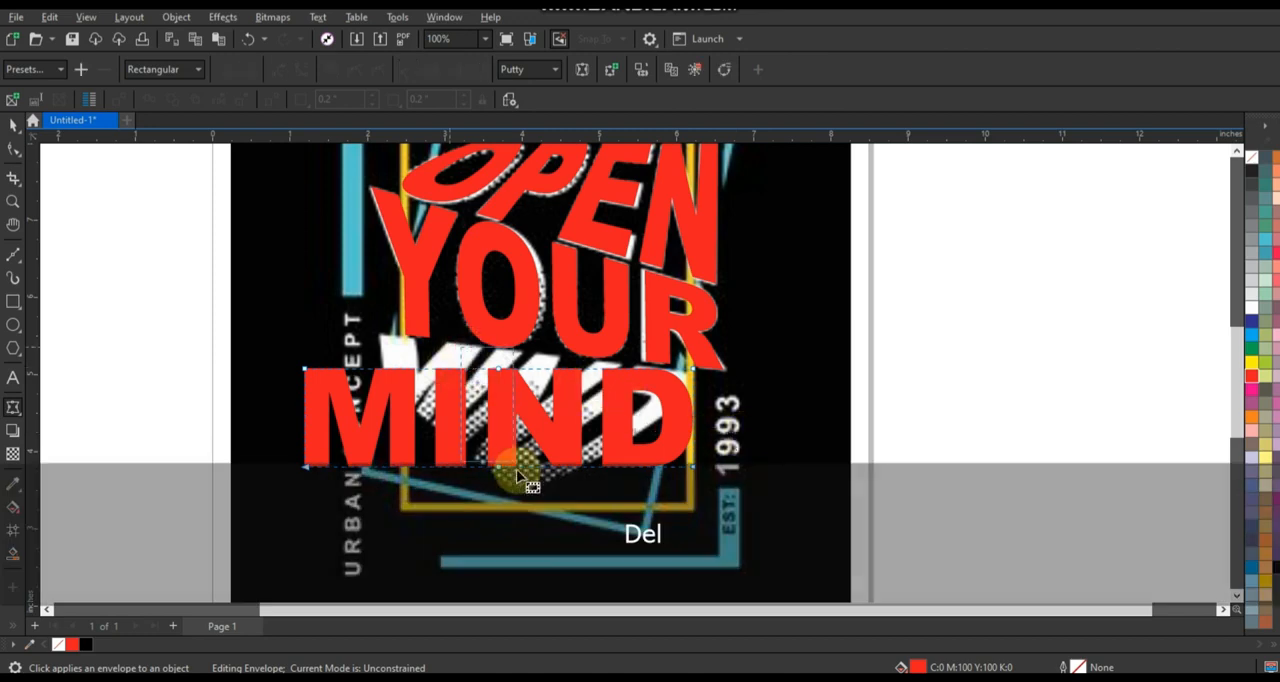
{"action": "left_click_drag", "start_coordinate": [200, 316], "coordinate": [850, 590]}
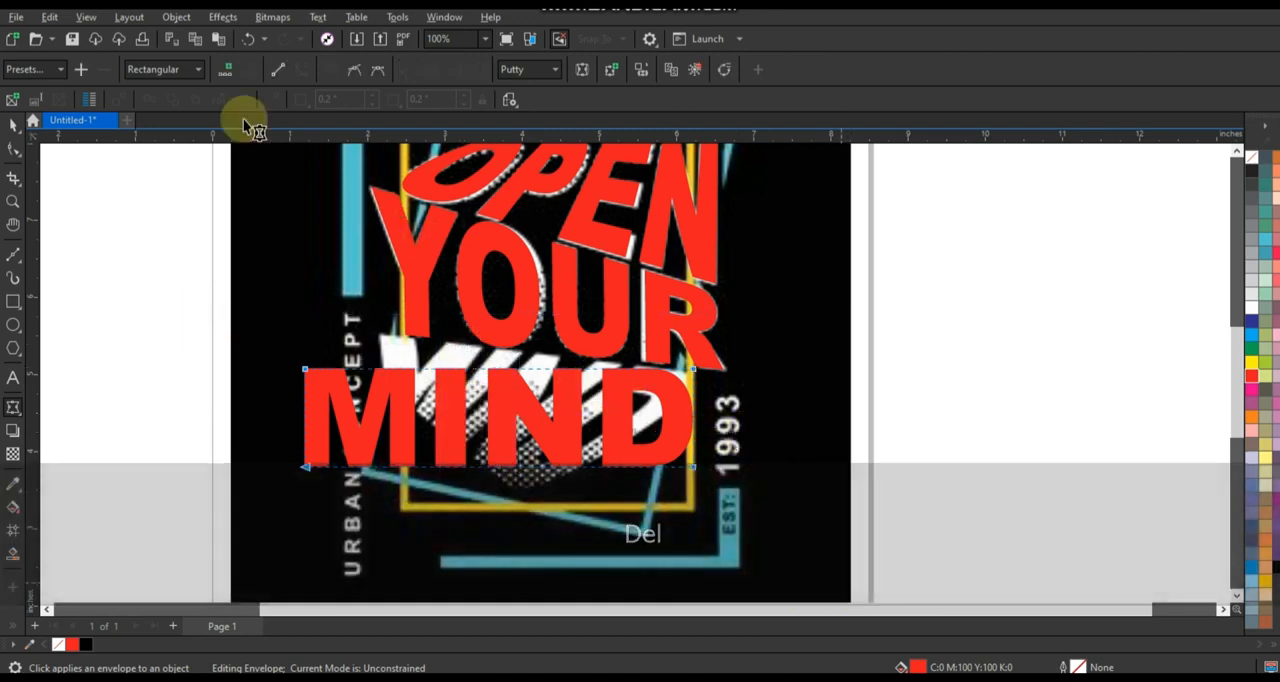
{"action": "left_click", "coordinate": [278, 71]}
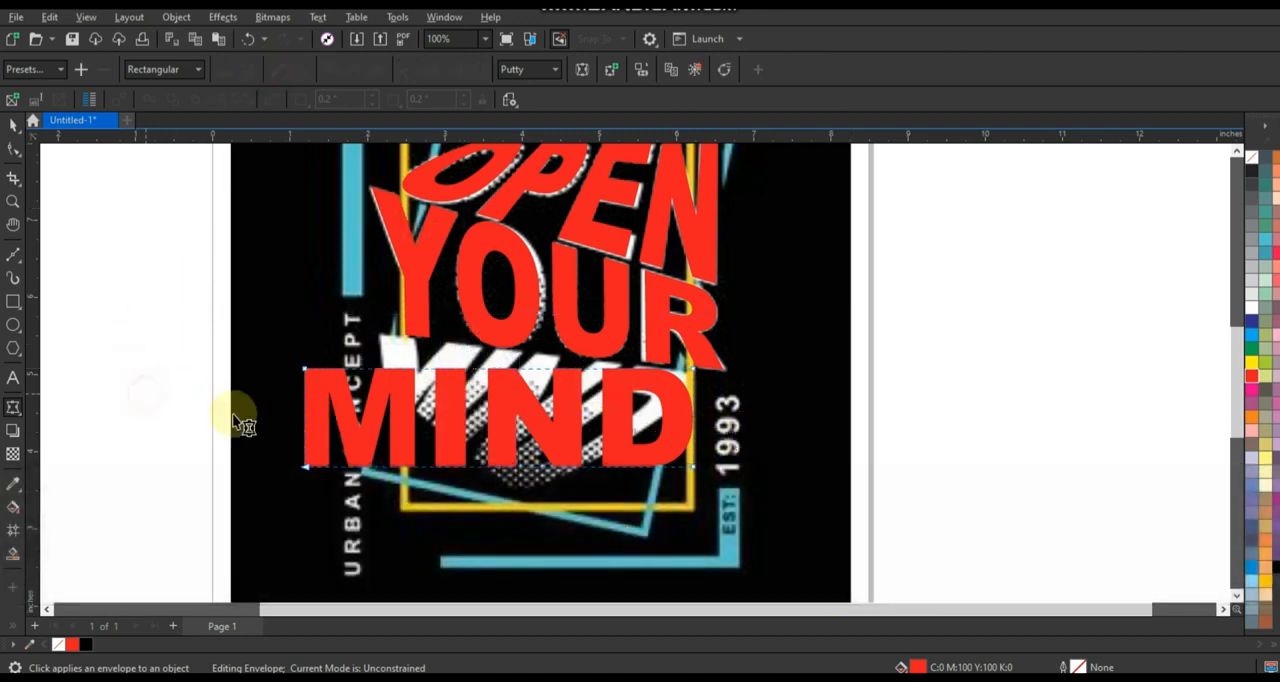
{"action": "left_click", "coordinate": [114, 291]}
Reshape the envelope's corners so that MIND matches the wedge-shaped MIND in the reference artwork.
{"action": "scroll", "coordinate": [414, 450], "scroll_direction": "up", "scroll_amount": 2}
{"action": "left_click", "coordinate": [383, 369]}
{"action": "scroll", "coordinate": [262, 354], "scroll_direction": "up", "scroll_amount": 2}
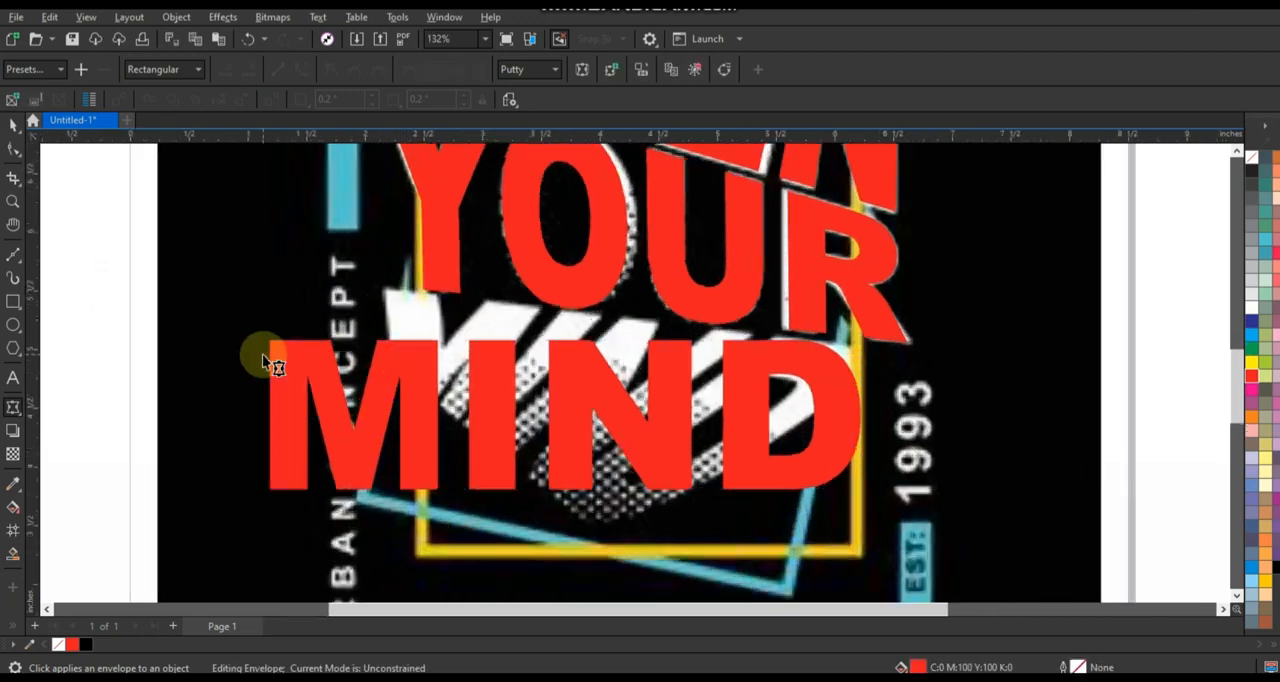
{"action": "left_click_drag", "start_coordinate": [272, 340], "coordinate": [402, 282]}
{"action": "left_click_drag", "start_coordinate": [276, 513], "coordinate": [411, 397]}
{"action": "left_click_drag", "start_coordinate": [952, 514], "coordinate": [652, 558]}
{"action": "left_click_drag", "start_coordinate": [951, 345], "coordinate": [995, 354]}
{"action": "mouse_move", "coordinate": [652, 562]}
{"action": "left_mouse_down"}
{"action": "mouse_move", "coordinate": [672, 556]}
{"action": "mouse_move", "coordinate": [659, 572]}
{"action": "left_mouse_up"}
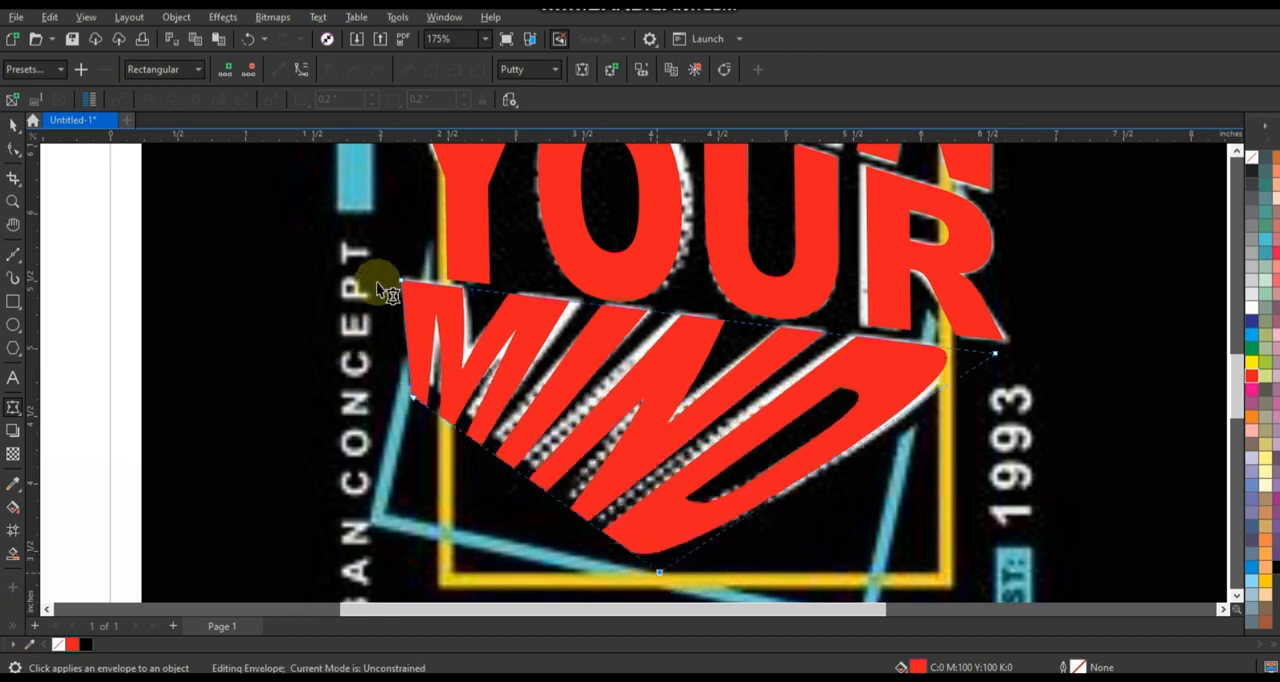
{"action": "mouse_move", "coordinate": [415, 399]}
{"action": "left_mouse_down"}
{"action": "mouse_move", "coordinate": [426, 385]}
{"action": "mouse_move", "coordinate": [412, 377]}
{"action": "left_mouse_up"}
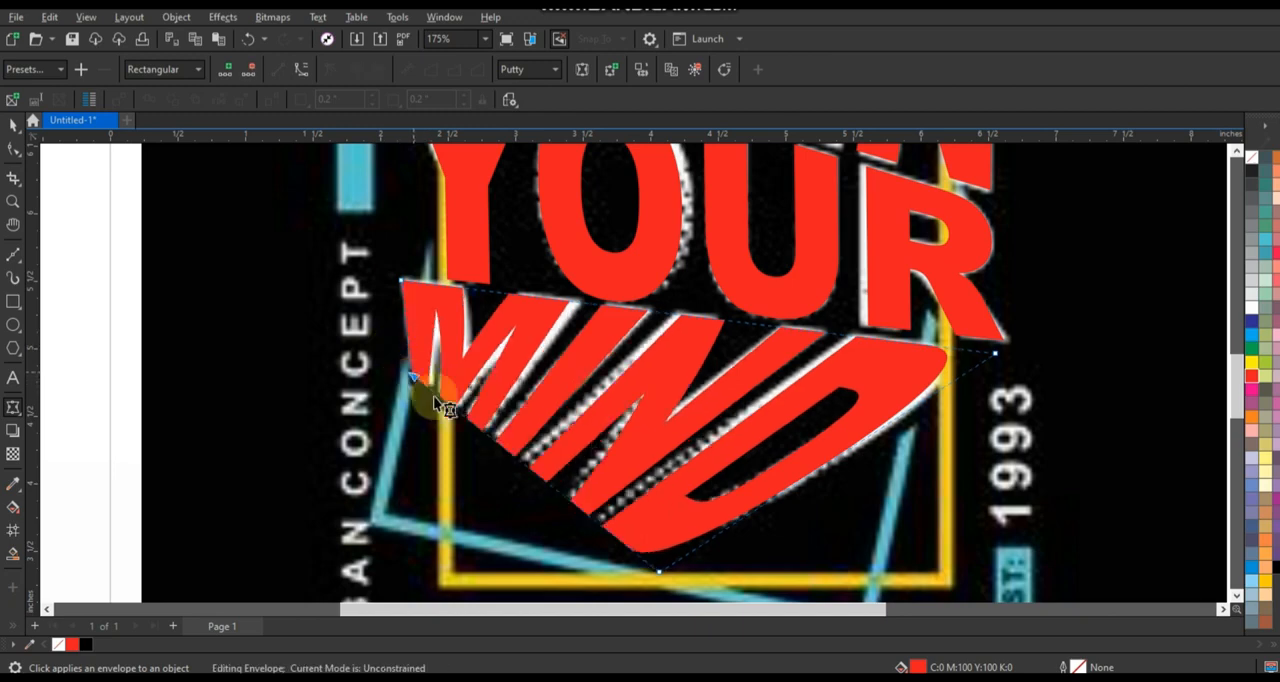
{"action": "left_click_drag", "start_coordinate": [402, 281], "coordinate": [403, 282]}
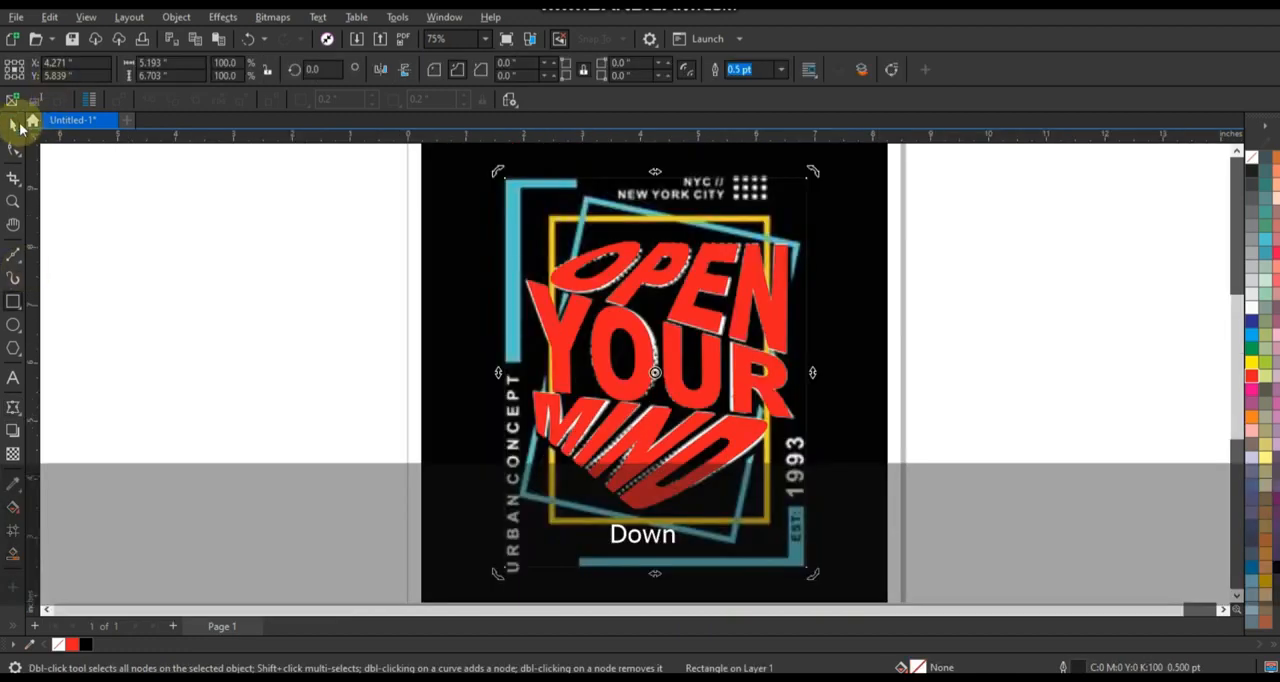
{"action": "left_click", "coordinate": [14, 125]}
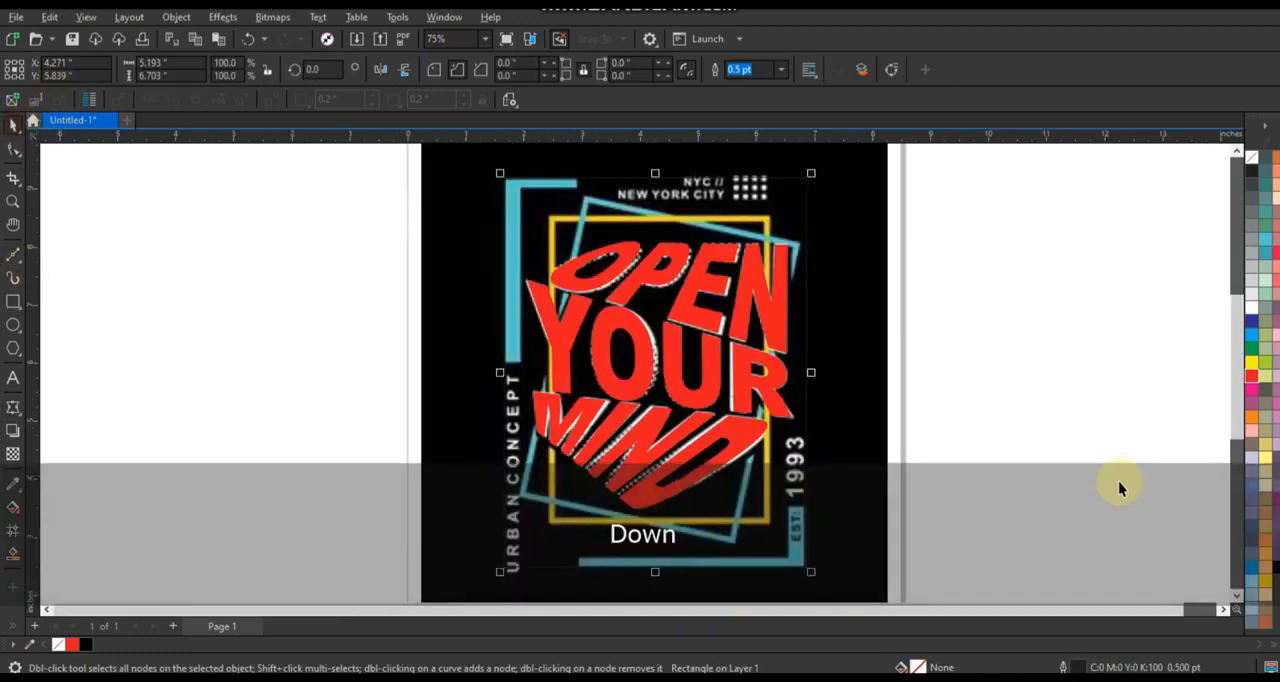
Give the rectangle around the reference's outer frame a white outline and nudge it 0.02 inches to the left.
{"action": "right_click", "coordinate": [1252, 318]}
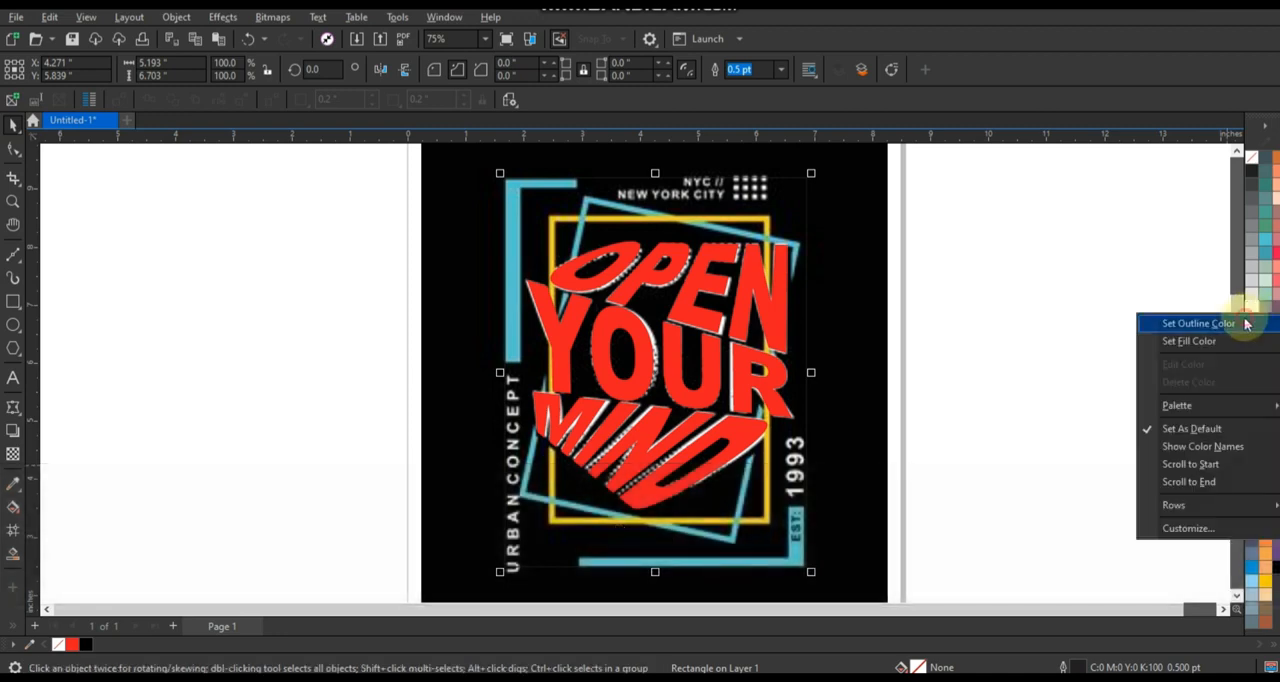
{"action": "left_click", "coordinate": [1245, 323]}
{"action": "scroll", "coordinate": [500, 580], "scroll_direction": "up", "scroll_amount": 1}
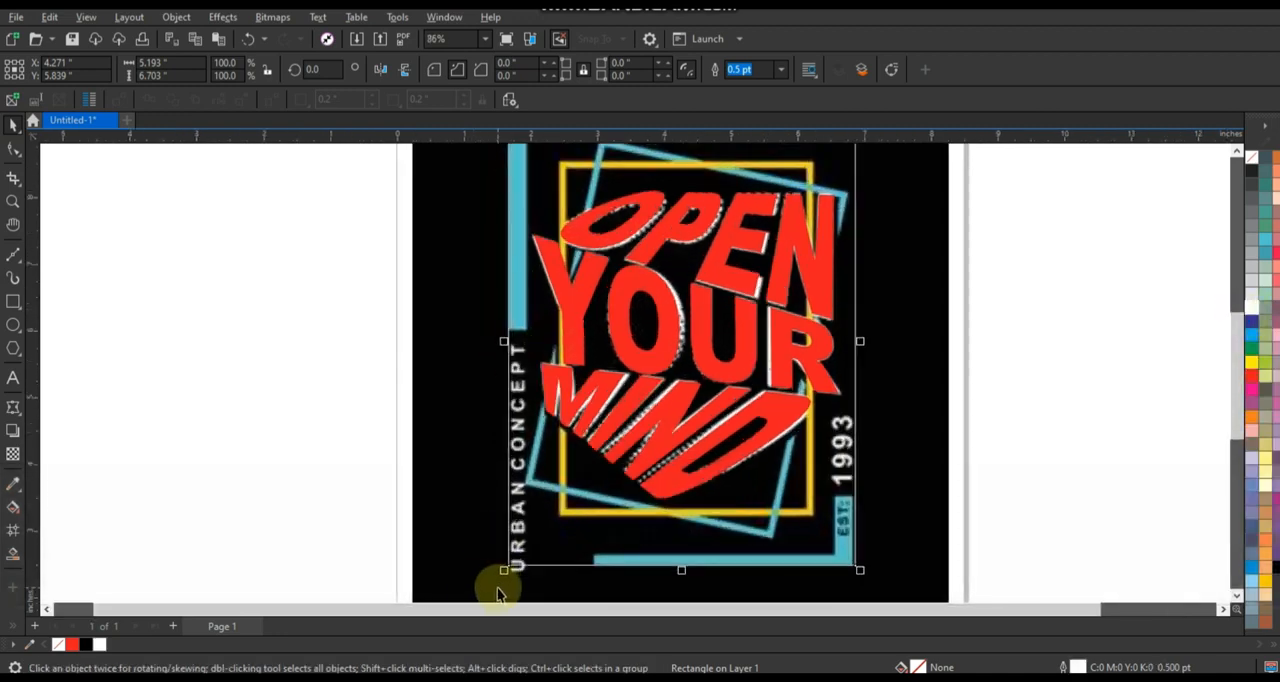
{"action": "key", "text": "Left"}
{"action": "key", "text": "Left"}
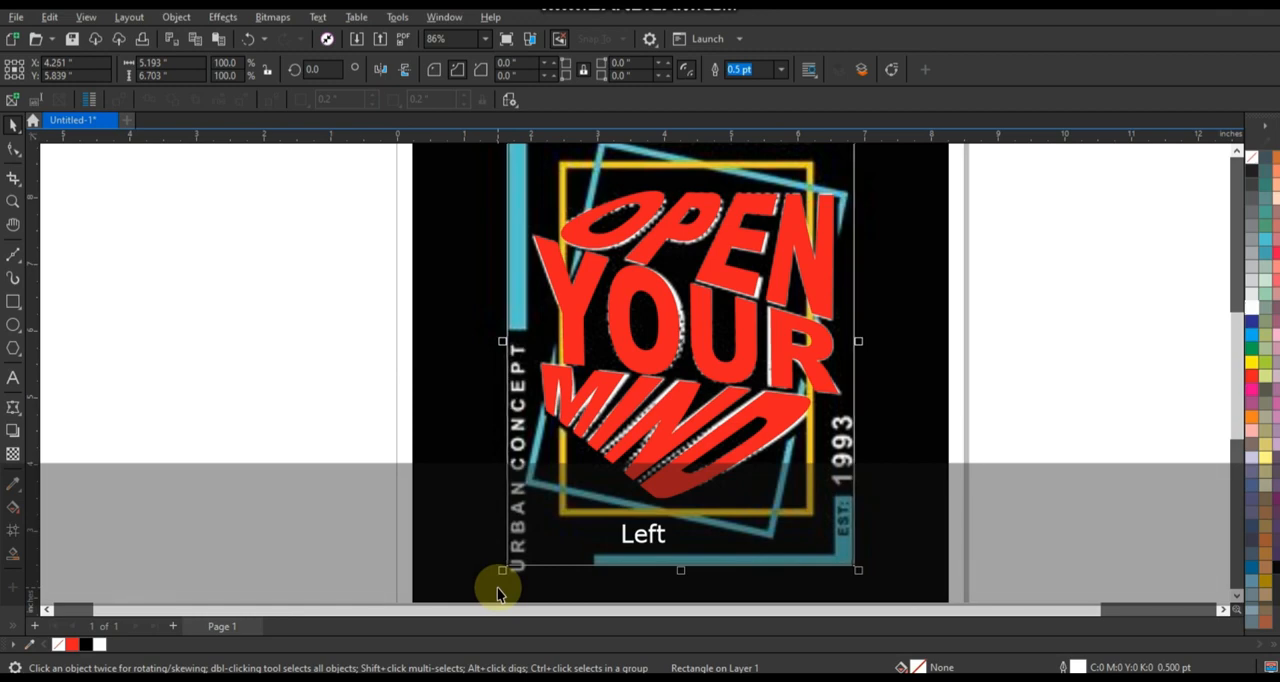
Make a smaller centred copy of the frame rectangle, about 4.64 by 6.30 inches, and combine both rectangles into one curve.
{"action": "scroll", "coordinate": [850, 383], "scroll_direction": "down", "scroll_amount": 1}
{"action": "scroll", "coordinate": [678, 260], "scroll_direction": "down", "scroll_amount": 1}
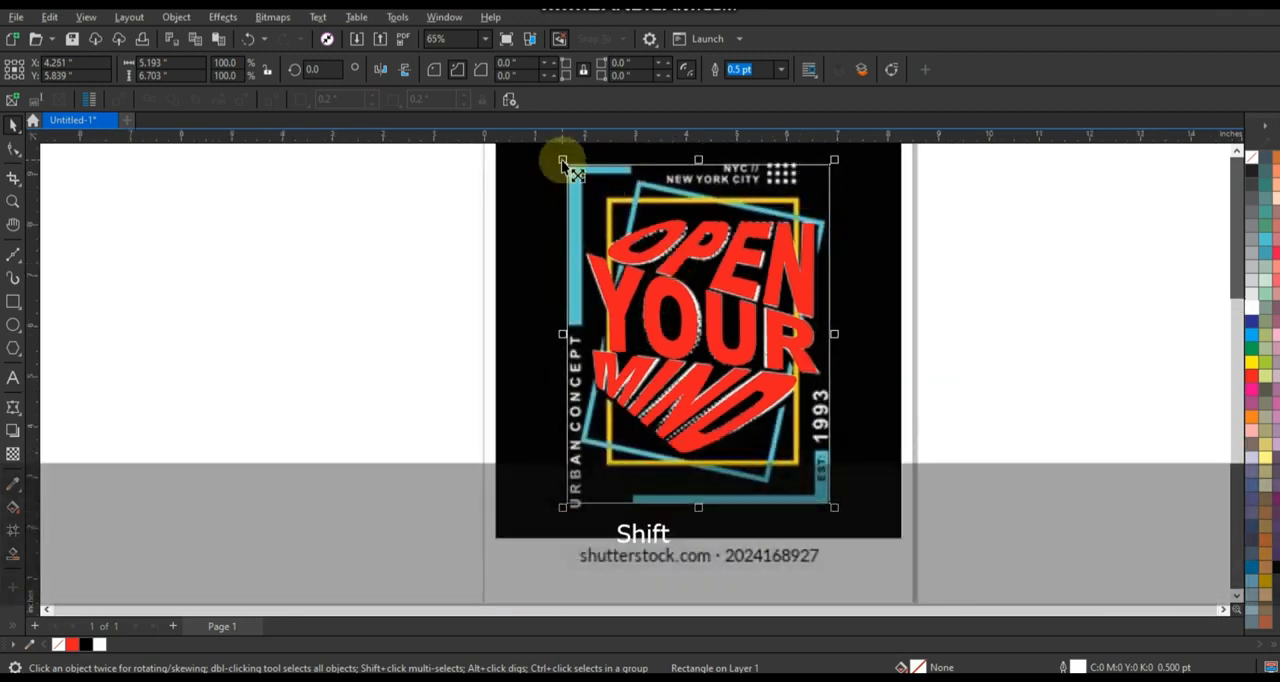
{"action": "left_click_drag", "start_coordinate": [566, 163], "coordinate": [577, 175]}
{"action": "left_click_drag", "start_coordinate": [698, 178], "coordinate": [695, 169]}
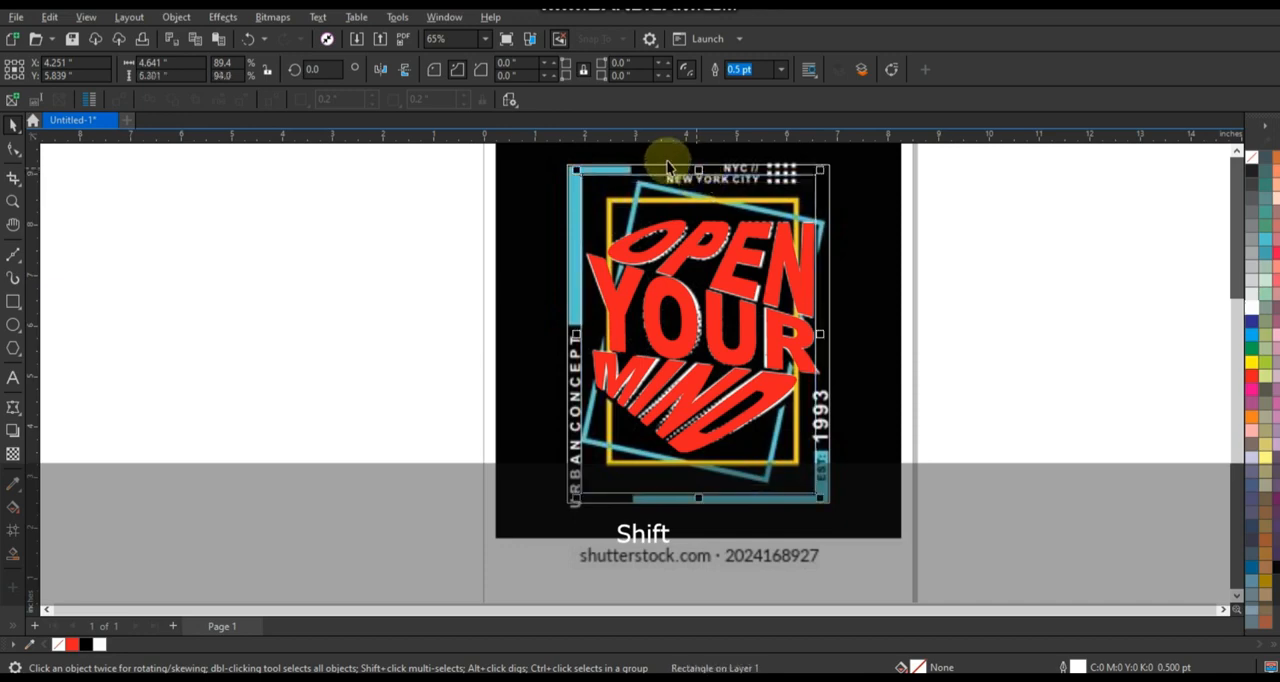
{"action": "left_click", "coordinate": [665, 170], "text": "shift"}
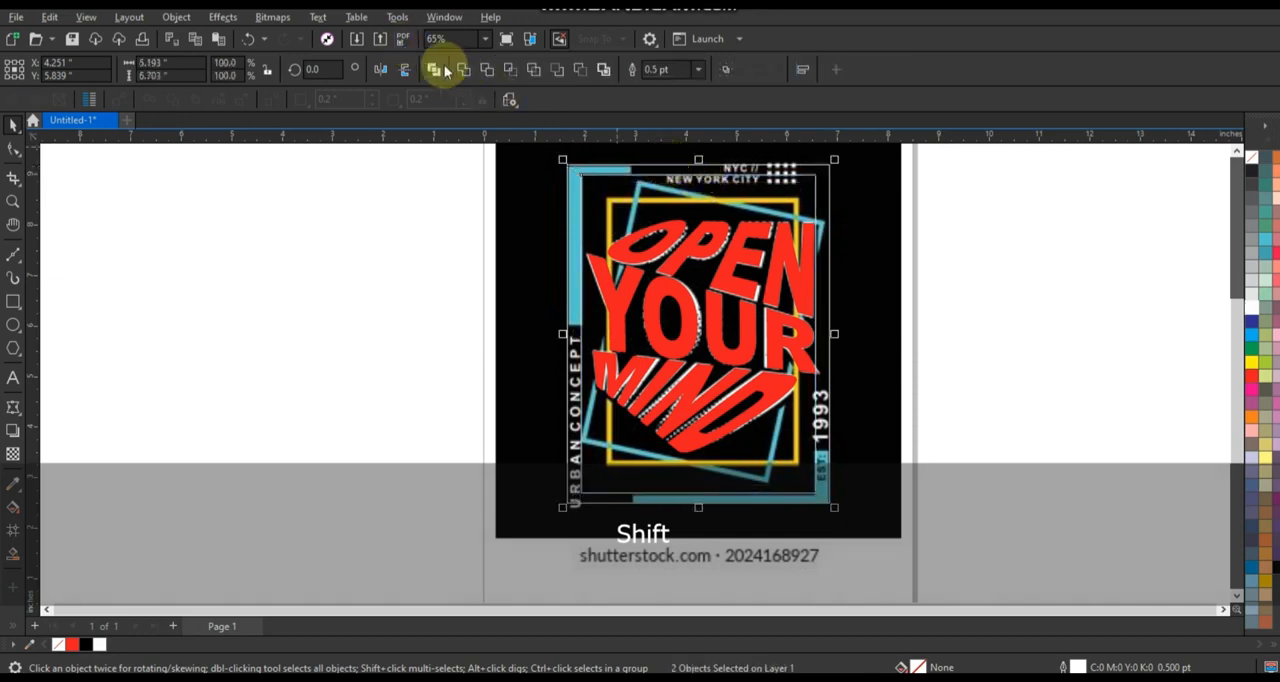
{"action": "left_click", "coordinate": [437, 70]}
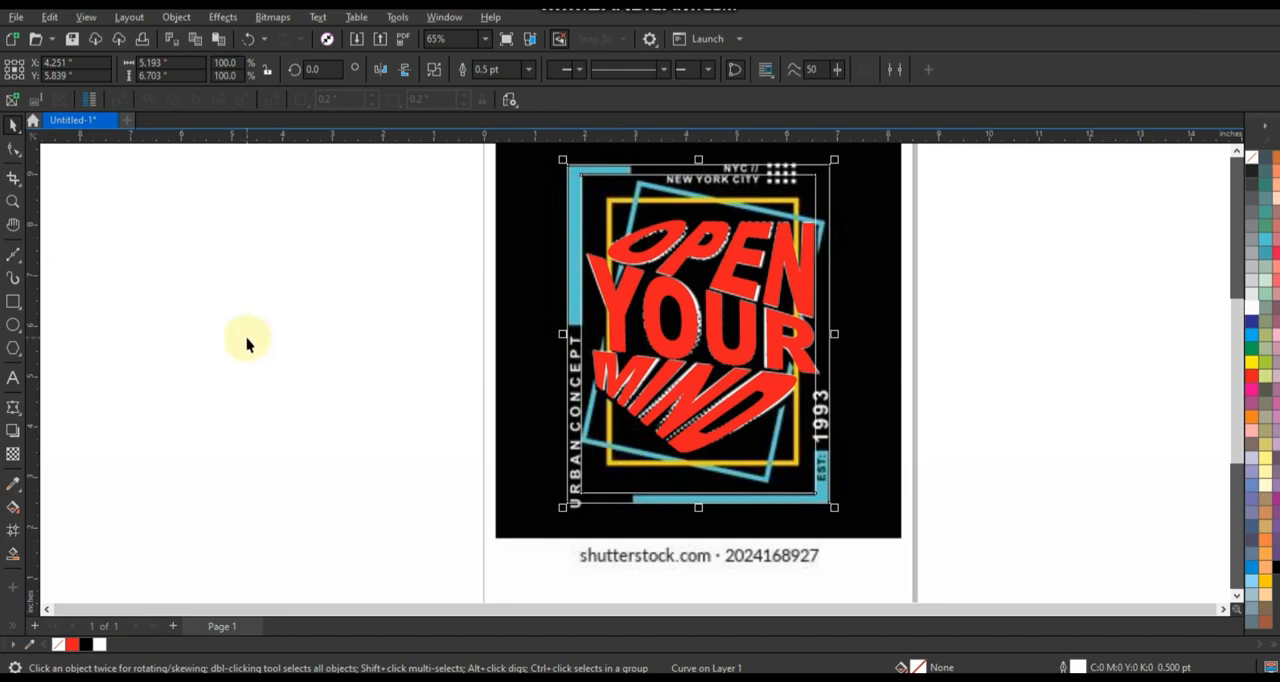
Draw two rectangles, about 1.74 by 3.82 and 4.40 by 5.89 inches, over the frame portions missing between the reference's corner brackets.
{"action": "left_click", "coordinate": [13, 301]}
{"action": "left_click", "coordinate": [543, 329]}
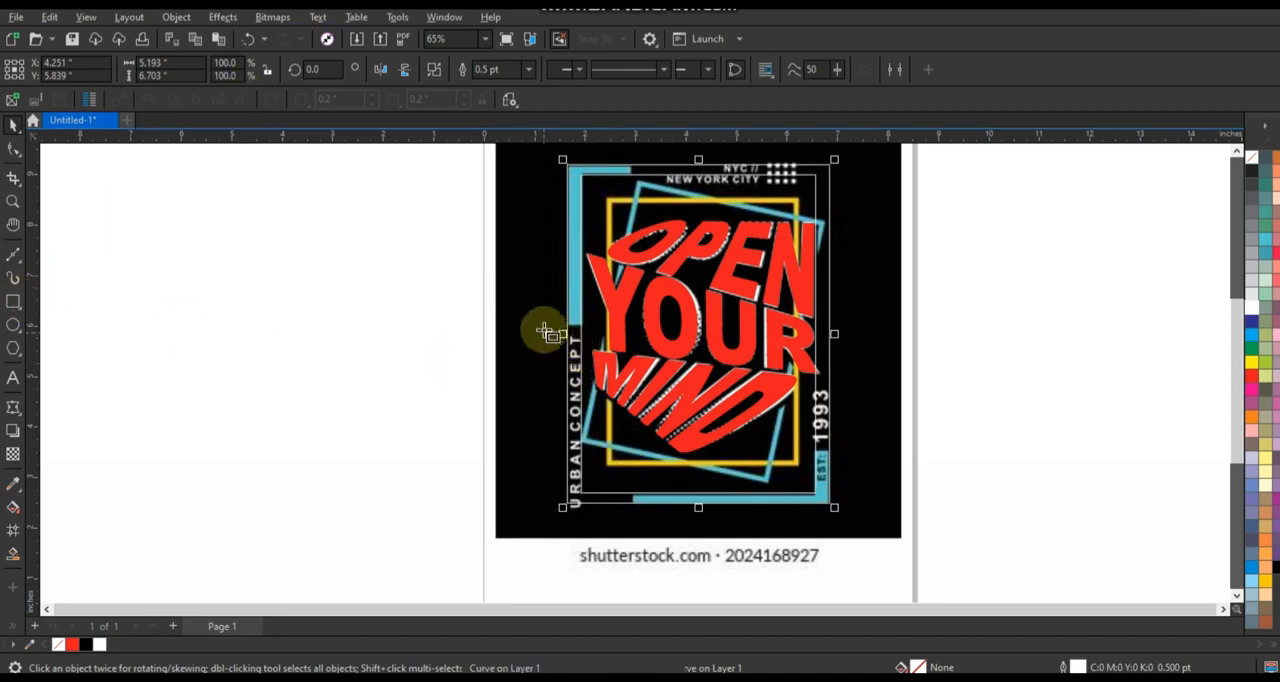
{"action": "left_click_drag", "start_coordinate": [617, 447], "coordinate": [632, 519]}
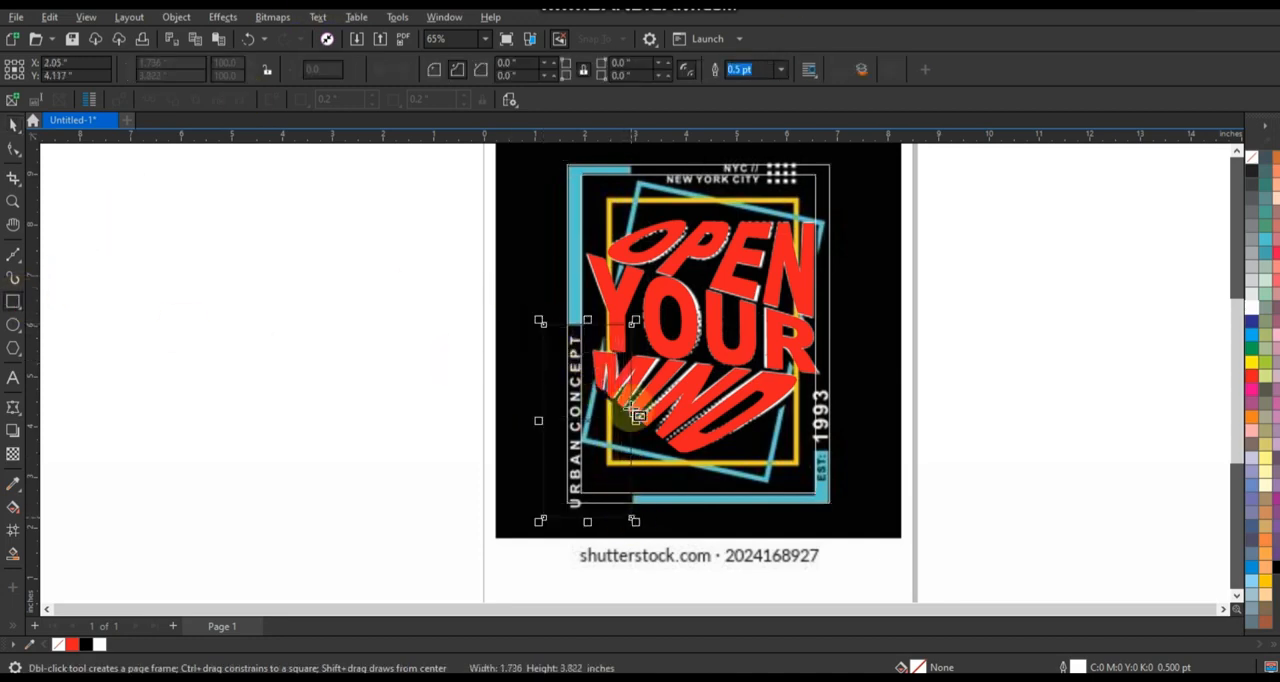
{"action": "left_click_drag", "start_coordinate": [634, 151], "coordinate": [862, 453]}
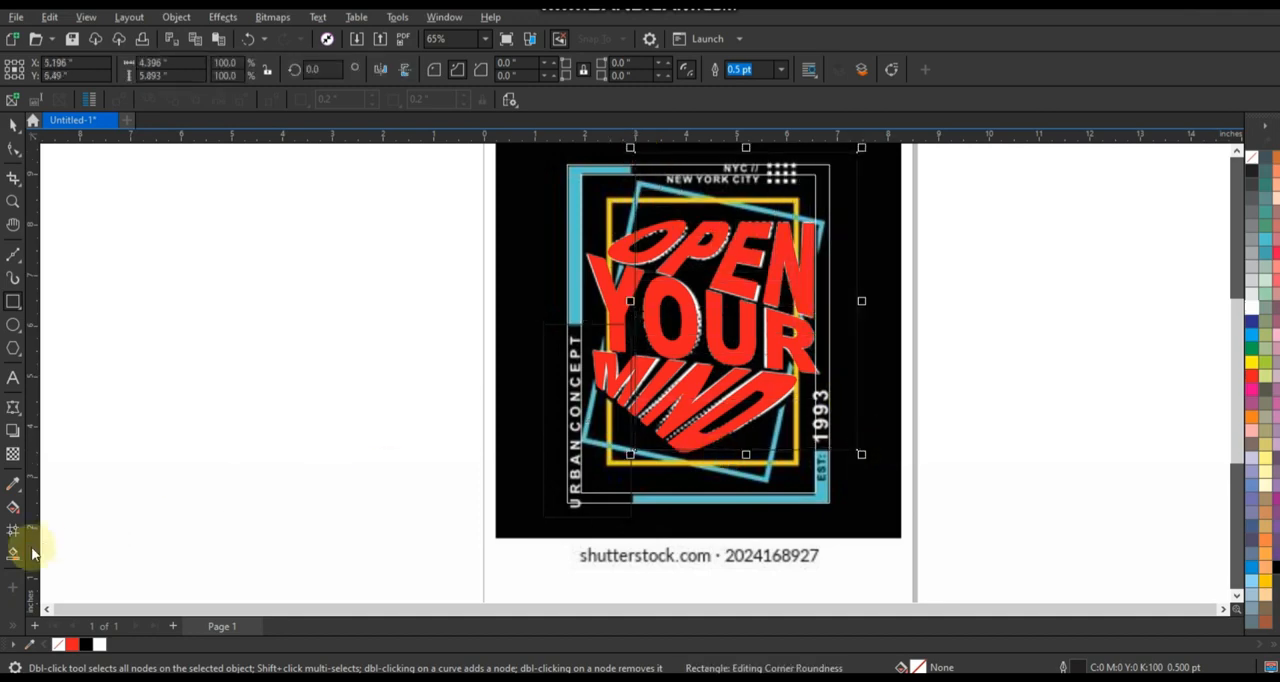
Smart-fill the frame's lower-right and upper-left corner bracket regions with blue.
{"action": "left_click", "coordinate": [19, 557]}
{"action": "left_click", "coordinate": [731, 498]}
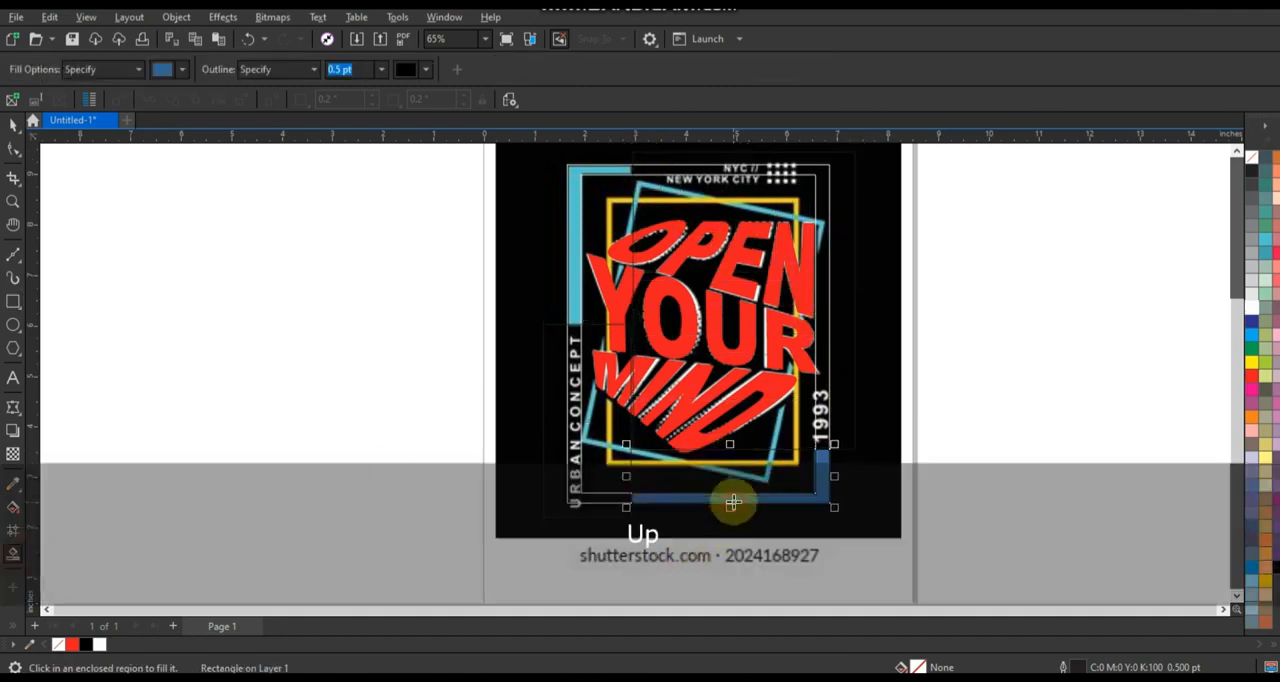
{"action": "left_click", "coordinate": [582, 246]}
Delete the white frame outline and its construction rectangles, keeping only the two blue corner brackets.
{"action": "left_click", "coordinate": [13, 124]}
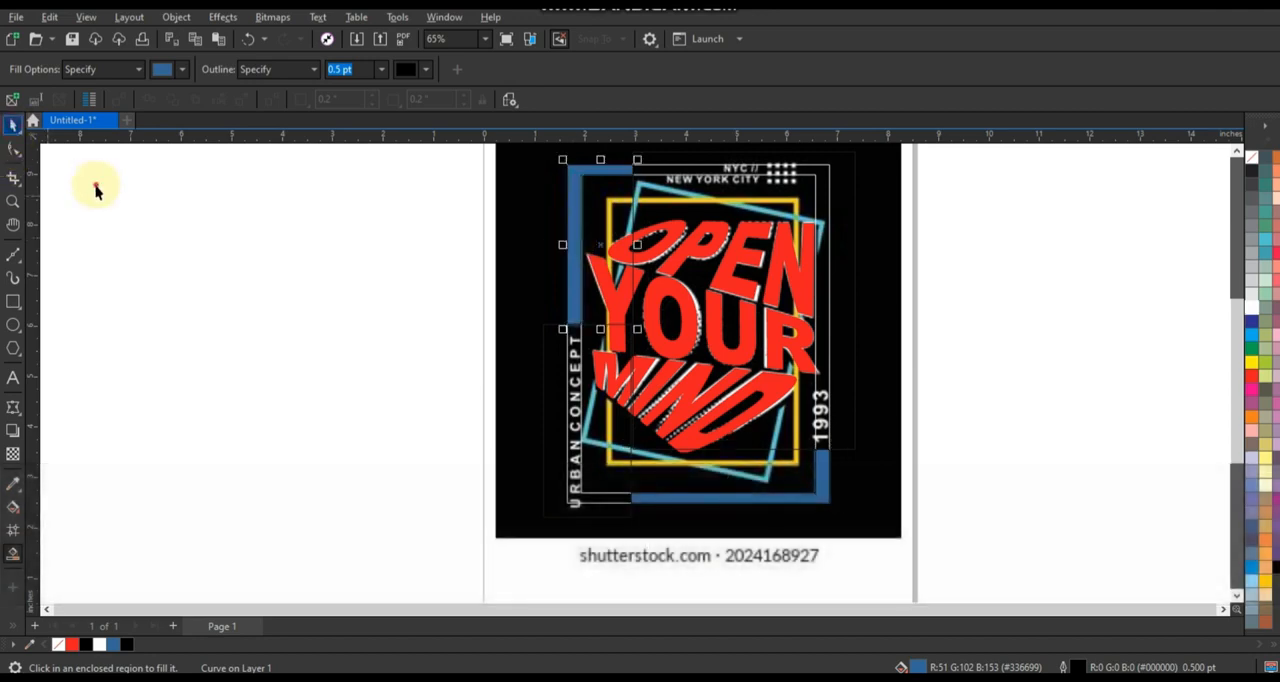
{"action": "left_click", "coordinate": [662, 174]}
{"action": "key", "text": "Delete"}
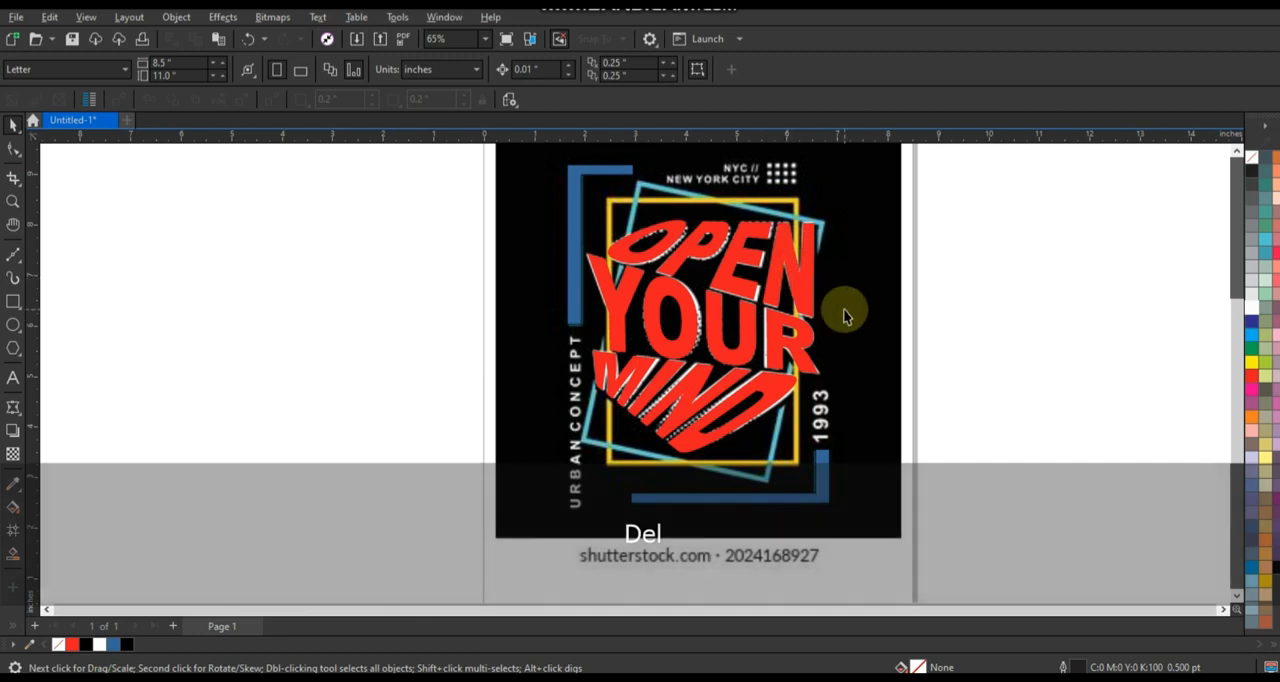
Draw a background rectangle about 6.76 by 7.75 inches on the empty area left of the page and fill it black.
{"action": "scroll", "coordinate": [902, 535], "scroll_direction": "down", "scroll_amount": 1}
{"action": "scroll", "coordinate": [716, 461], "scroll_direction": "up", "scroll_amount": 1}
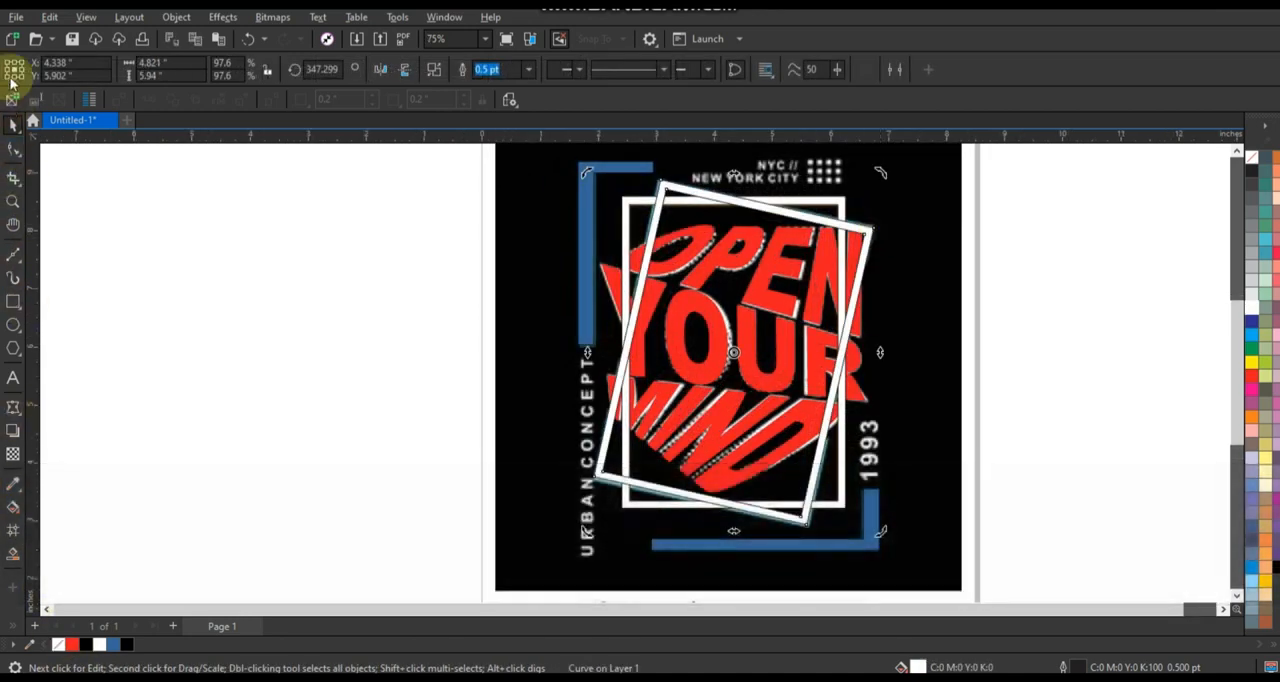
{"action": "scroll", "coordinate": [660, 484], "scroll_direction": "down", "scroll_amount": 3}
{"action": "left_click", "coordinate": [13, 302]}
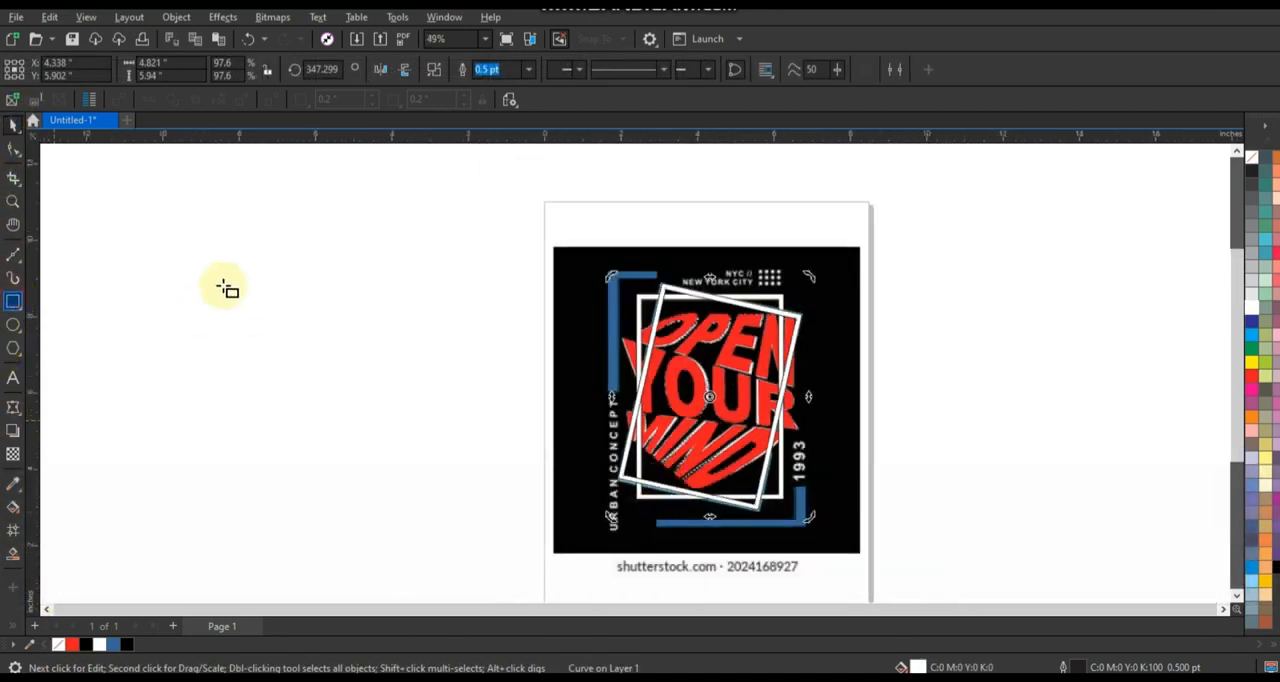
{"action": "mouse_move", "coordinate": [209, 250]}
{"action": "left_mouse_down"}
{"action": "mouse_move", "coordinate": [320, 349]}
{"action": "mouse_move", "coordinate": [467, 549]}
{"action": "left_mouse_up"}
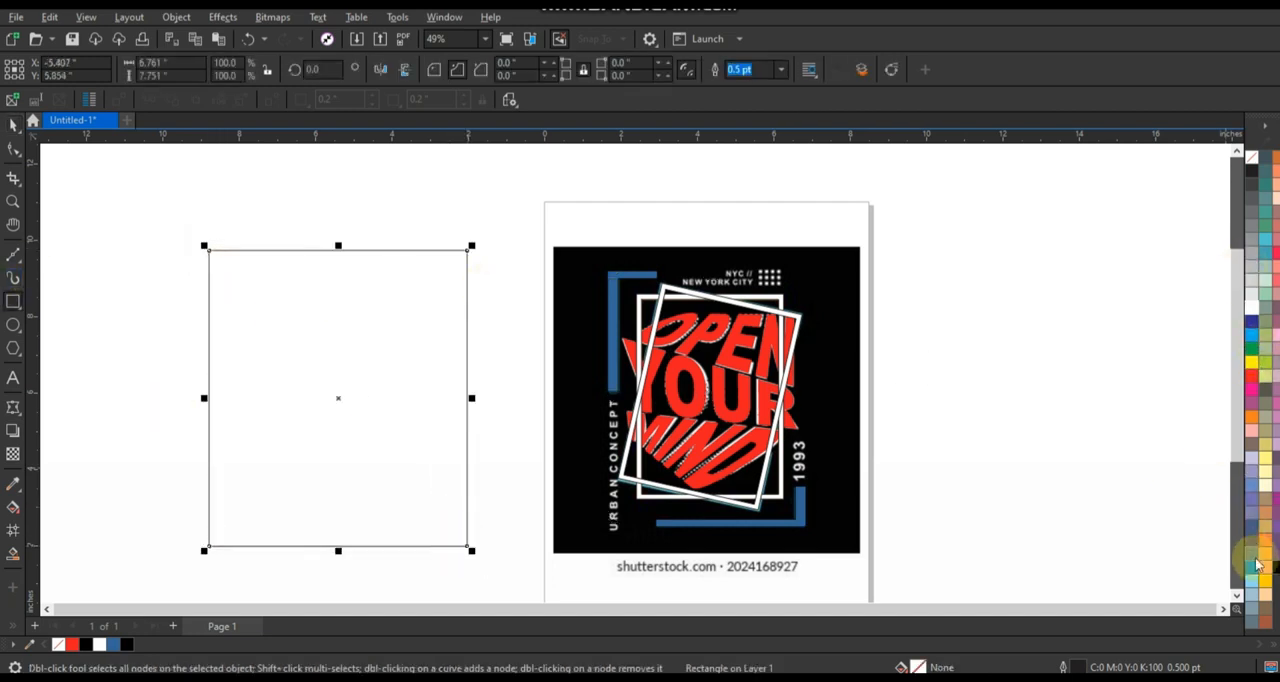
{"action": "left_click", "coordinate": [1277, 567]}
{"action": "left_click", "coordinate": [12, 127]}
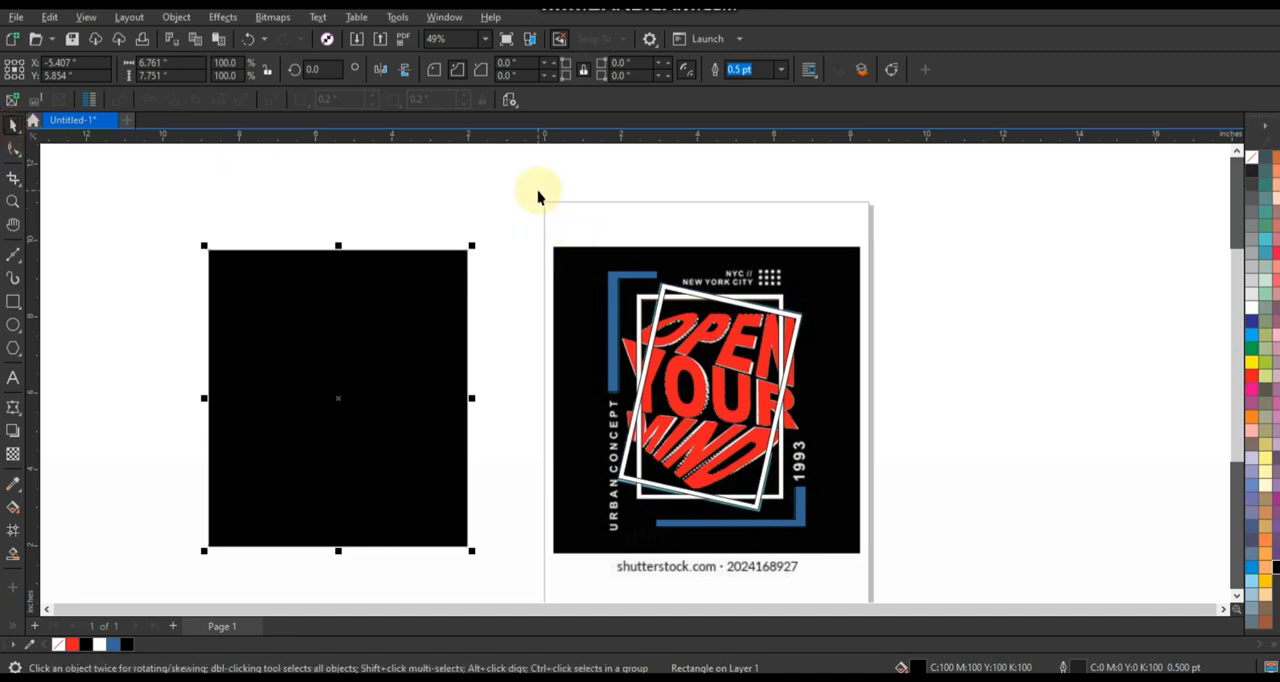
Move the traced lettering, frames and corner brackets from the reference onto the black background rectangle and bring them to the front.
{"action": "left_click_drag", "start_coordinate": [652, 404], "coordinate": [813, 532]}
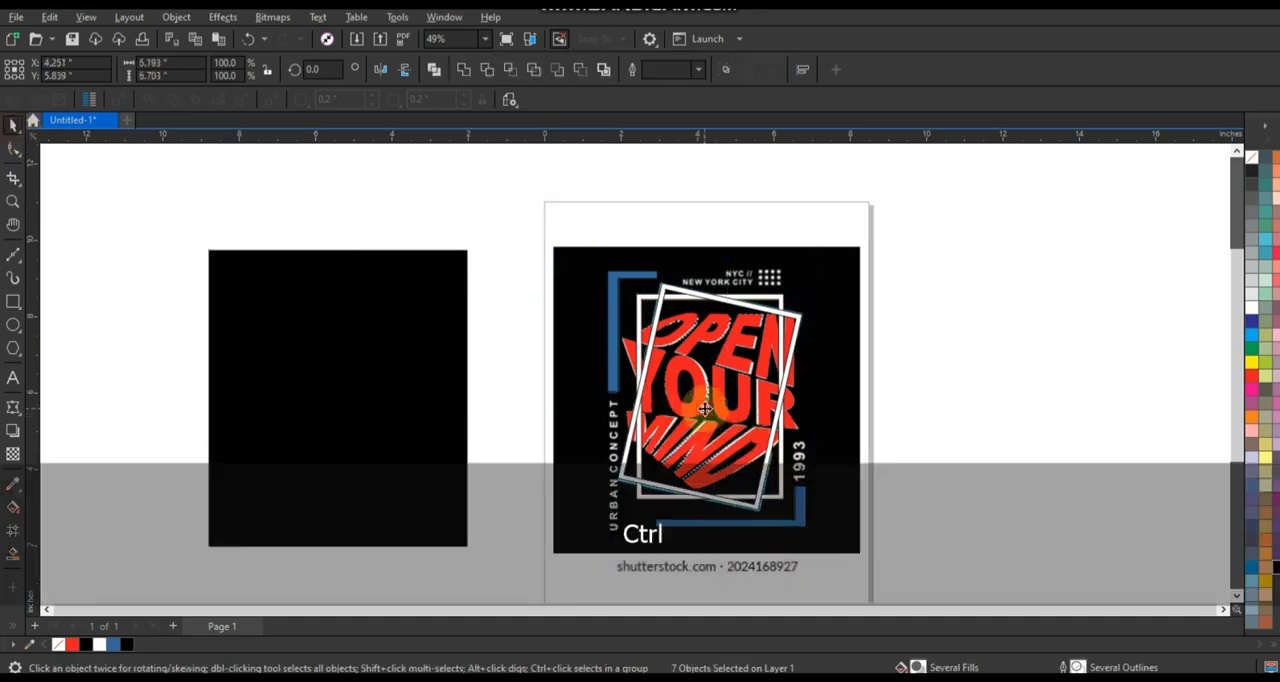
{"action": "left_click_drag", "start_coordinate": [705, 408], "coordinate": [340, 408]}
{"action": "key", "text": "shift"}
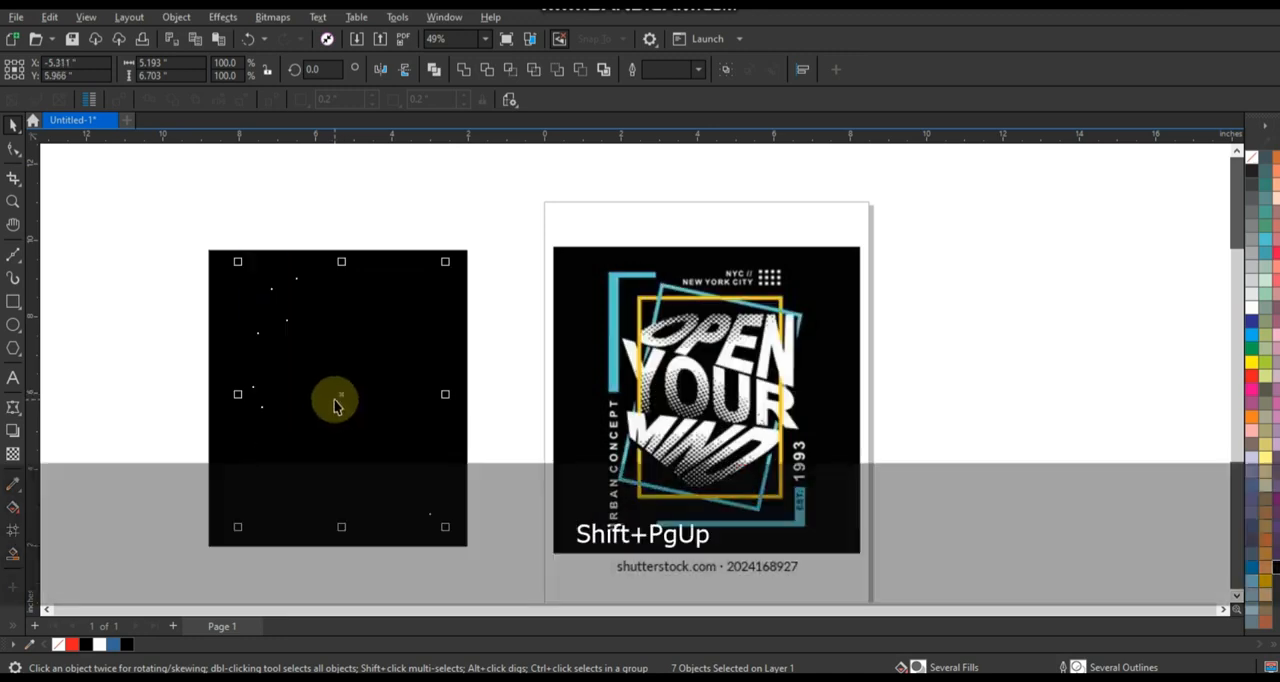
{"action": "key", "text": "shift+Page_Up"}
{"action": "scroll", "coordinate": [590, 352], "scroll_direction": "down", "scroll_amount": 1}
{"action": "scroll", "coordinate": [170, 489], "scroll_direction": "up", "scroll_amount": 2}
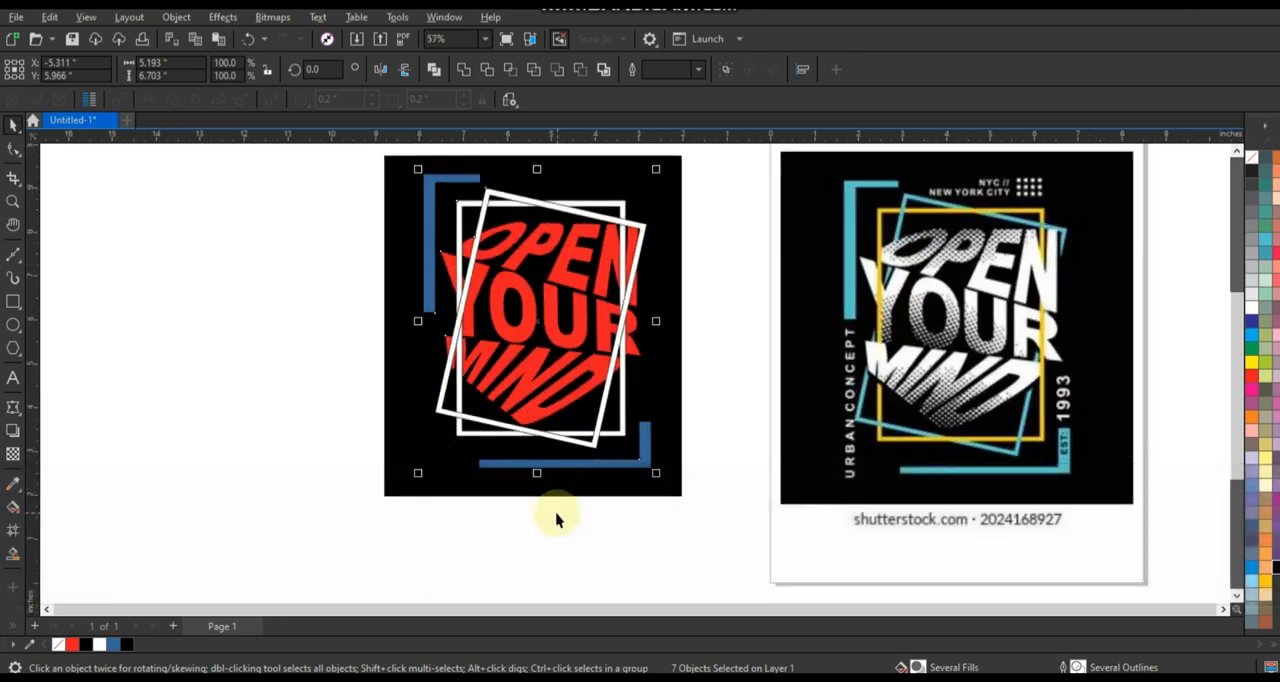
{"action": "scroll", "coordinate": [608, 466], "scroll_direction": "up", "scroll_amount": 1}
{"action": "scroll", "coordinate": [329, 486], "scroll_direction": "down", "scroll_amount": 2}
{"action": "key", "text": "ctrl"}
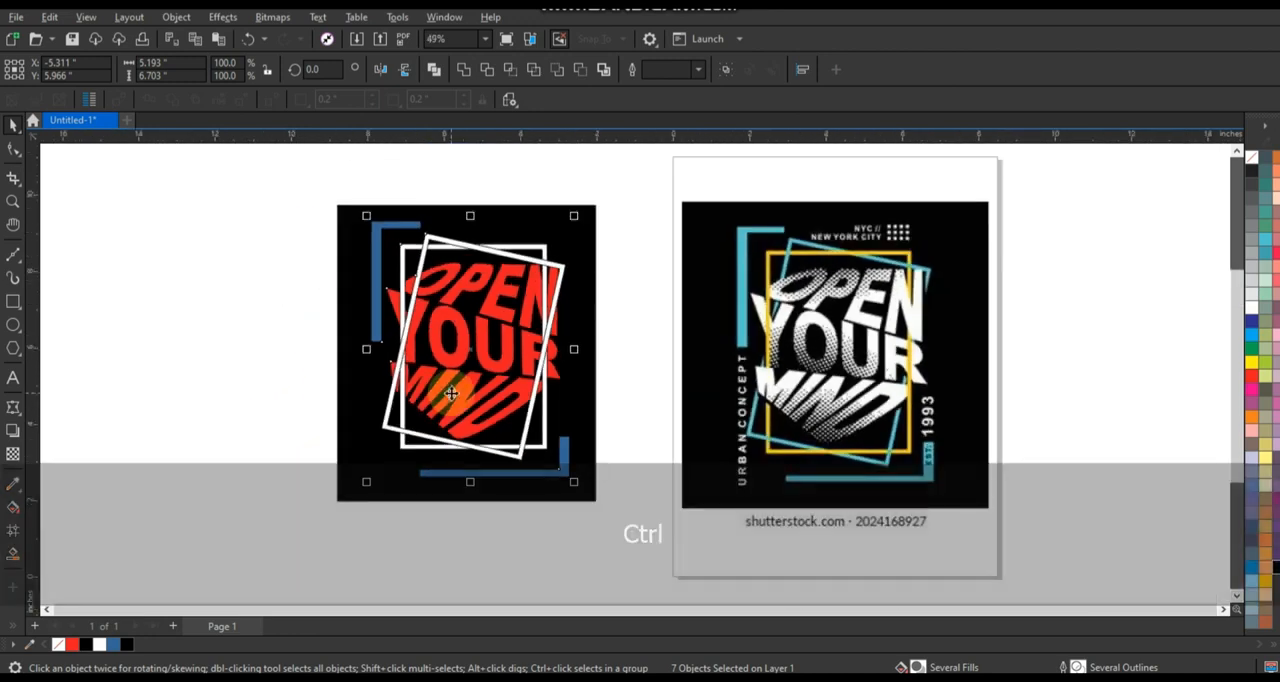
{"action": "left_click", "coordinate": [271, 343]}
Recolor both blue corner brackets with the light blue sampled from the reference image's lower bracket.
{"action": "left_click", "coordinate": [542, 475]}
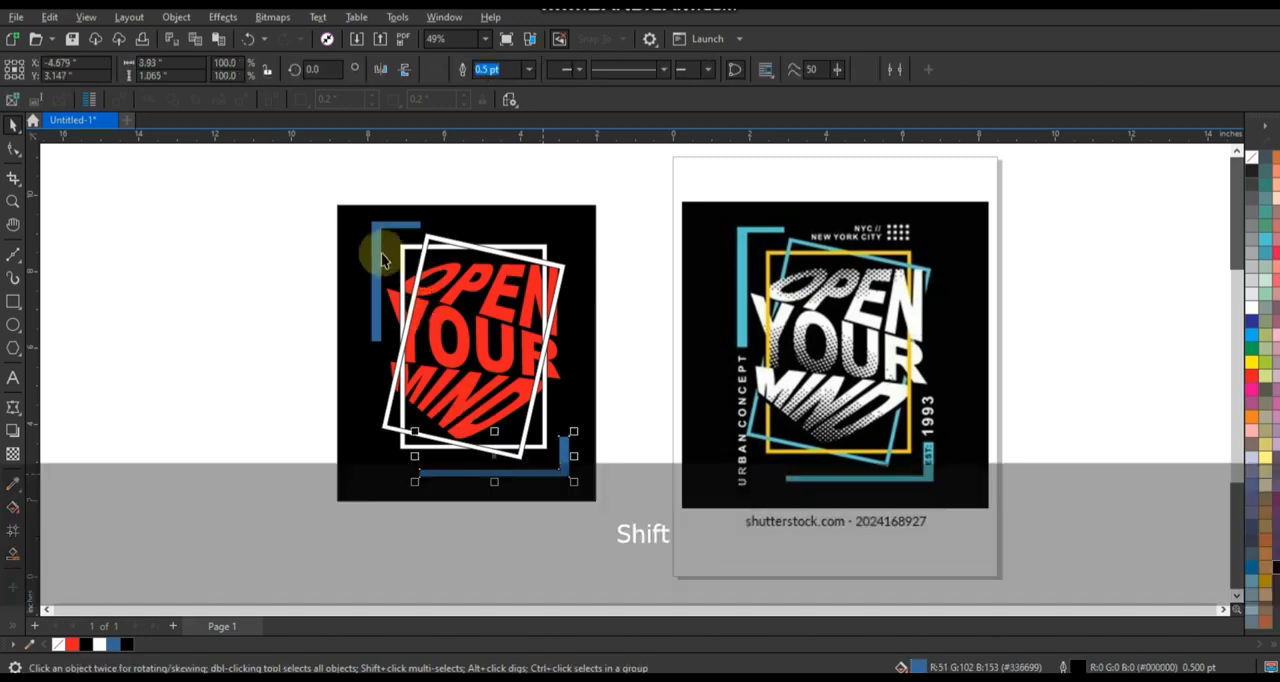
{"action": "left_click", "coordinate": [374, 254], "text": "shift"}
{"action": "left_click", "coordinate": [13, 483]}
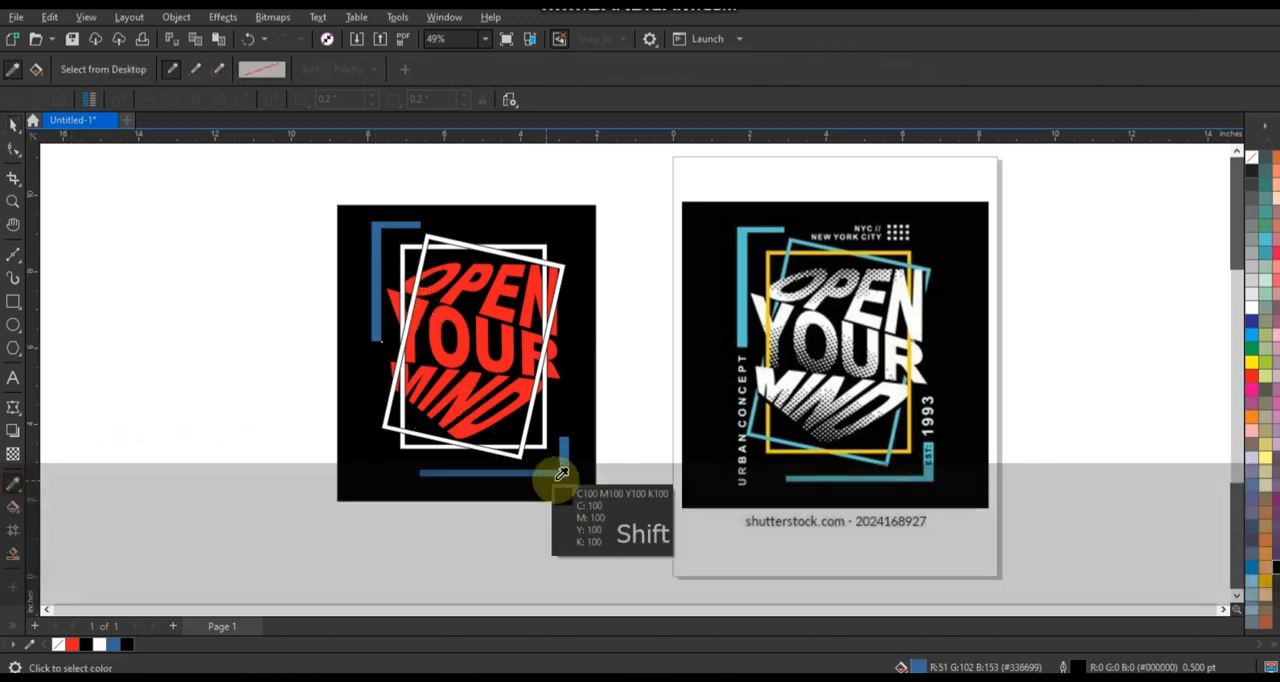
{"action": "left_click", "coordinate": [797, 477]}
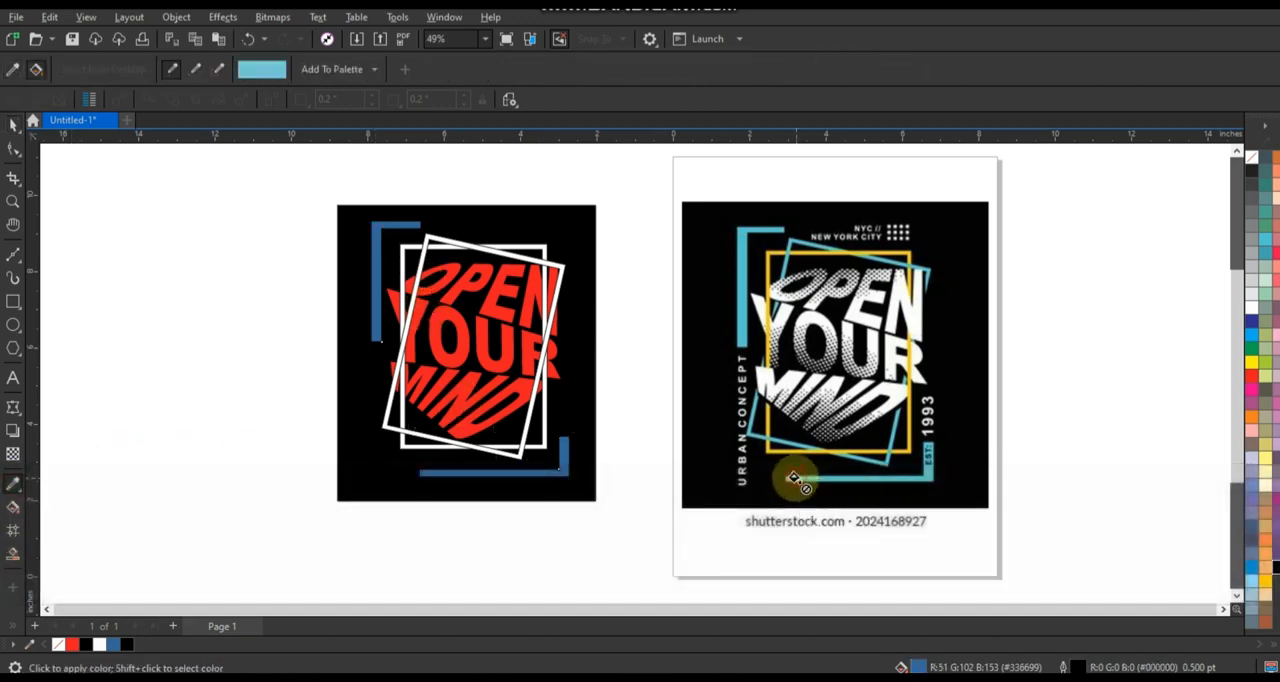
{"action": "left_click", "coordinate": [564, 455]}
{"action": "left_click", "coordinate": [375, 242]}
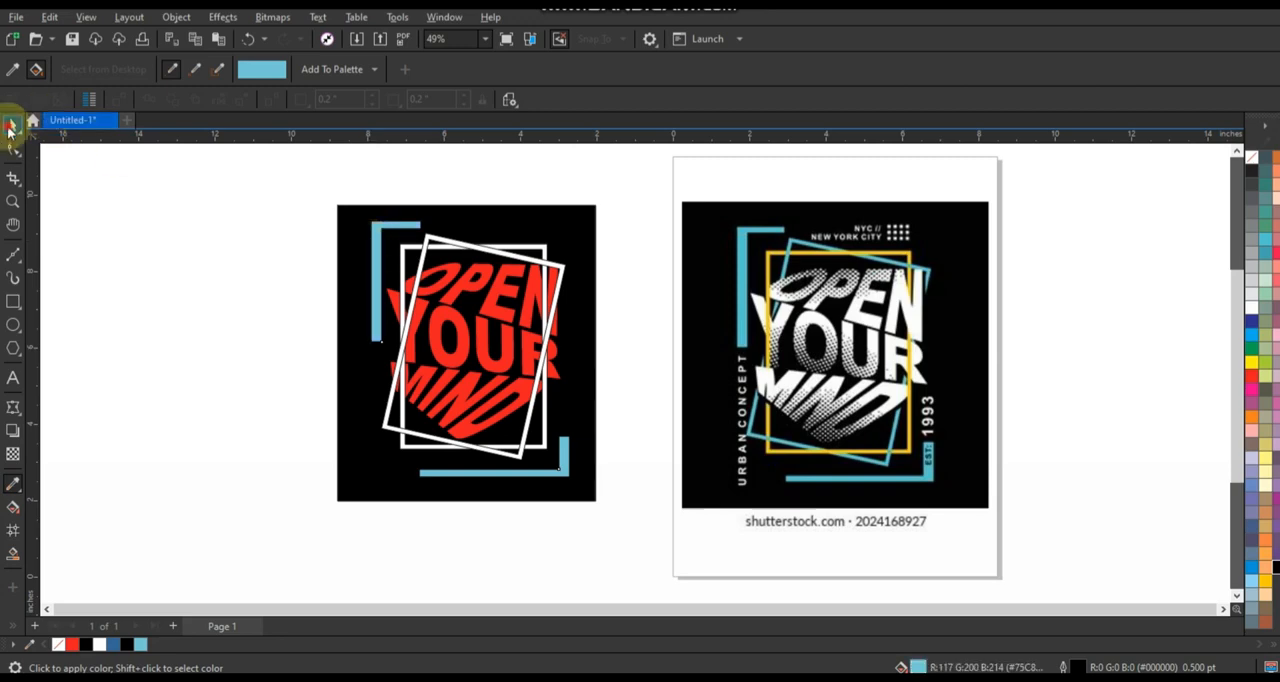
Fill the tilted frame of the assembled design with yellow.
{"action": "left_click", "coordinate": [13, 125]}
{"action": "scroll", "coordinate": [464, 341], "scroll_direction": "up", "scroll_amount": 1}
{"action": "left_click", "coordinate": [176, 342]}
{"action": "left_click", "coordinate": [385, 396]}
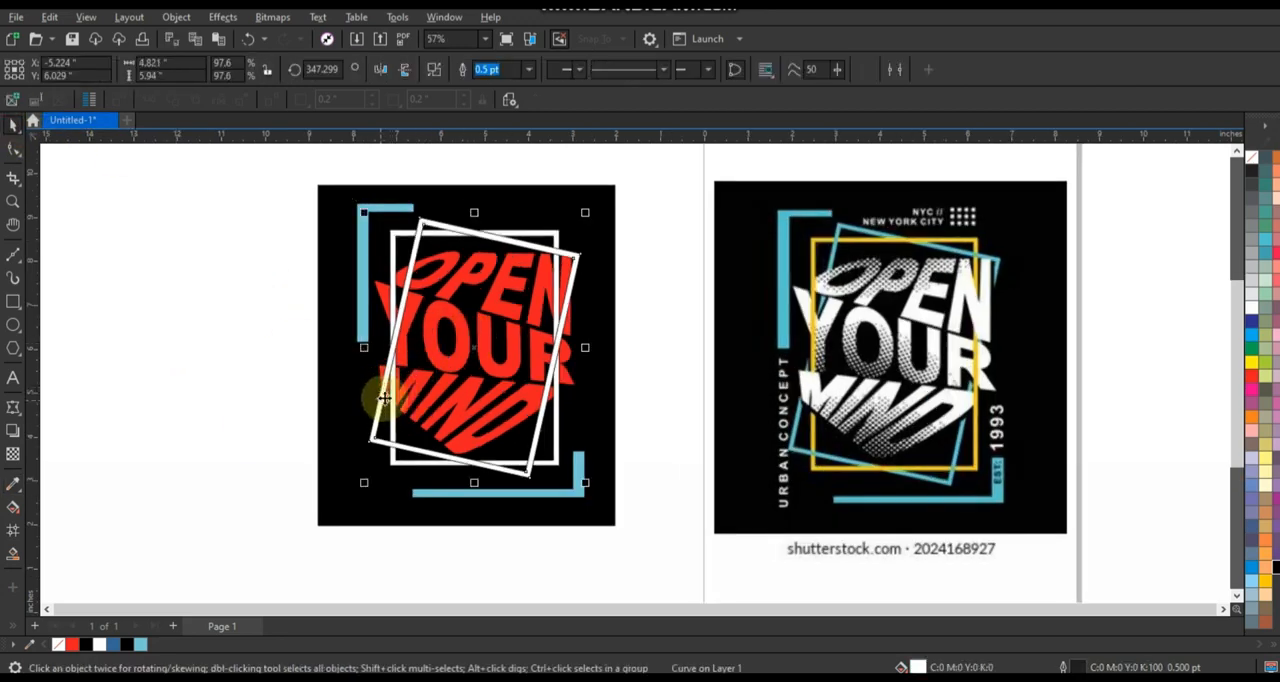
{"action": "left_click", "coordinate": [1249, 371]}
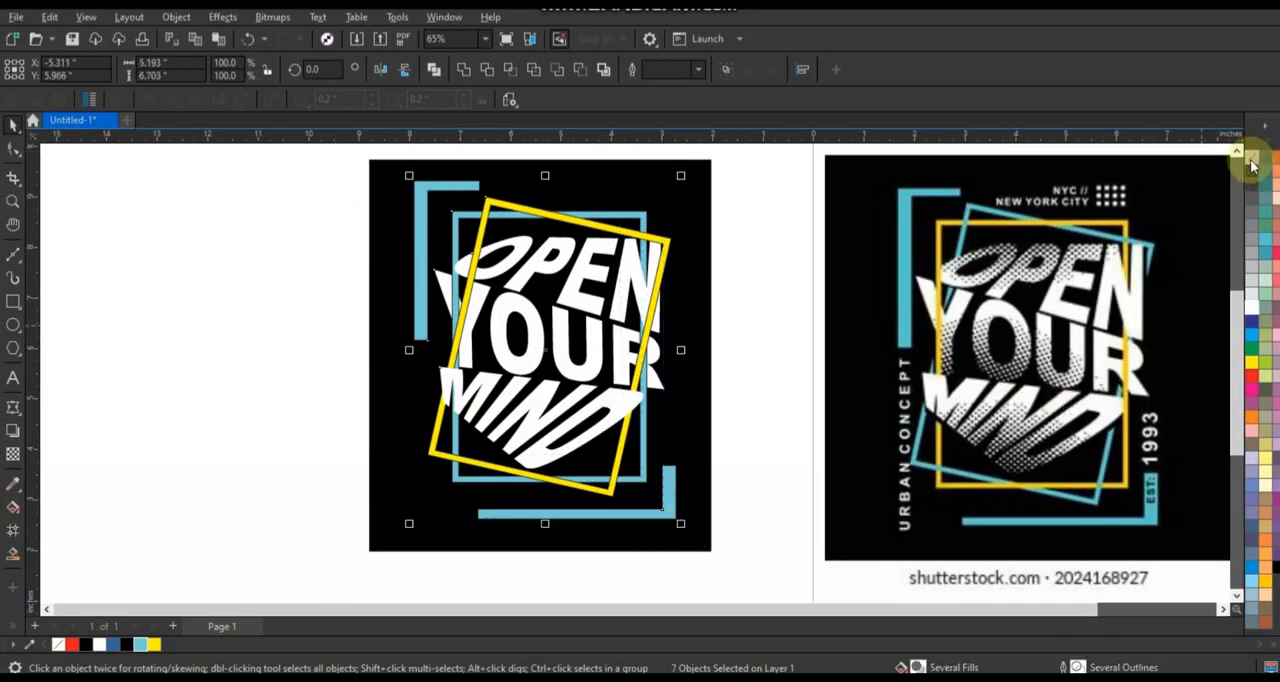
Remove the outlines from the lettering, frames and brackets on the black background, then deselect them.
{"action": "right_click", "coordinate": [1251, 159]}
{"action": "left_click", "coordinate": [1236, 172]}
{"action": "left_click", "coordinate": [290, 266]}
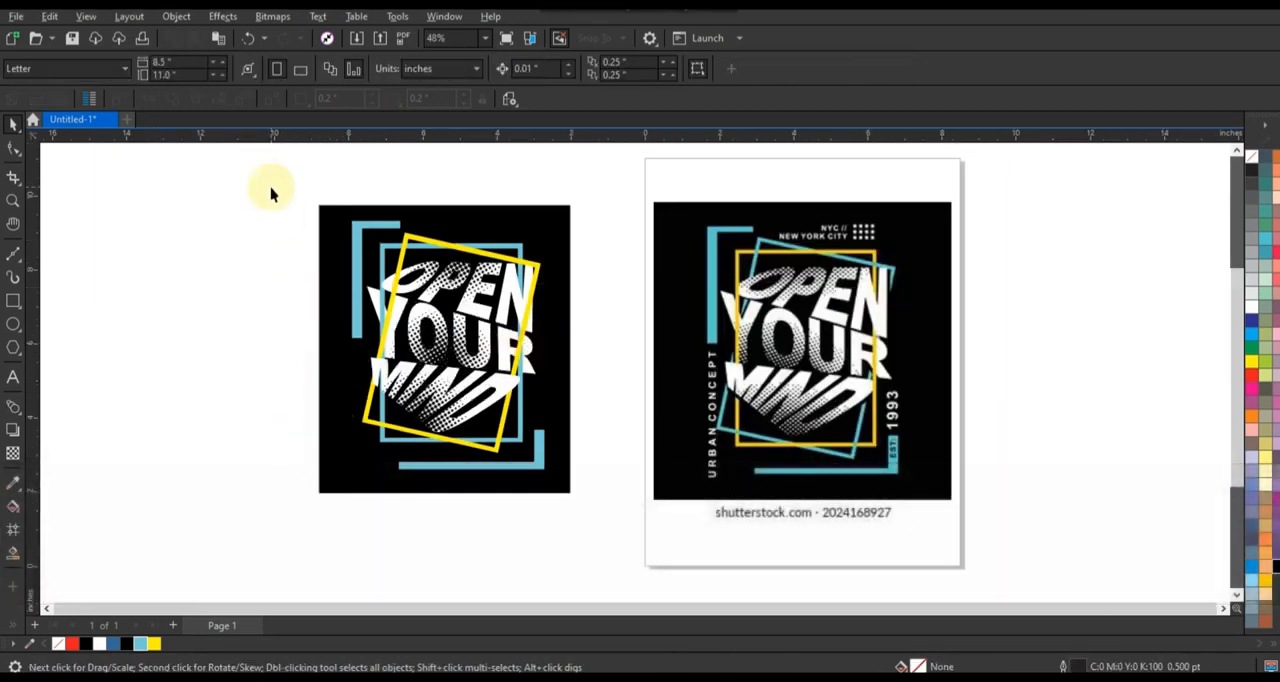
Fit the finished design and the reference image in view and compare them side by side in full-screen preview.
{"action": "left_click_drag", "start_coordinate": [614, 445], "coordinate": [997, 531]}
{"action": "key", "text": "shift+F2"}
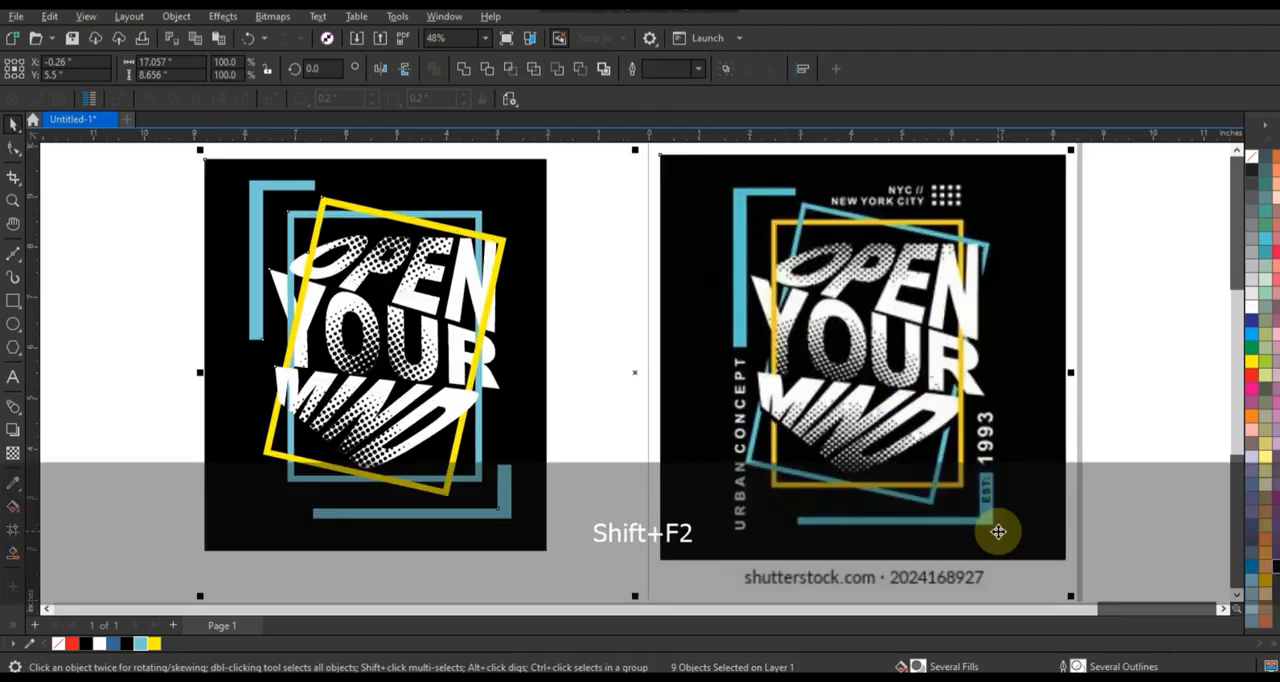
{"action": "key", "text": "Escape"}
{"action": "key", "text": "F9"}
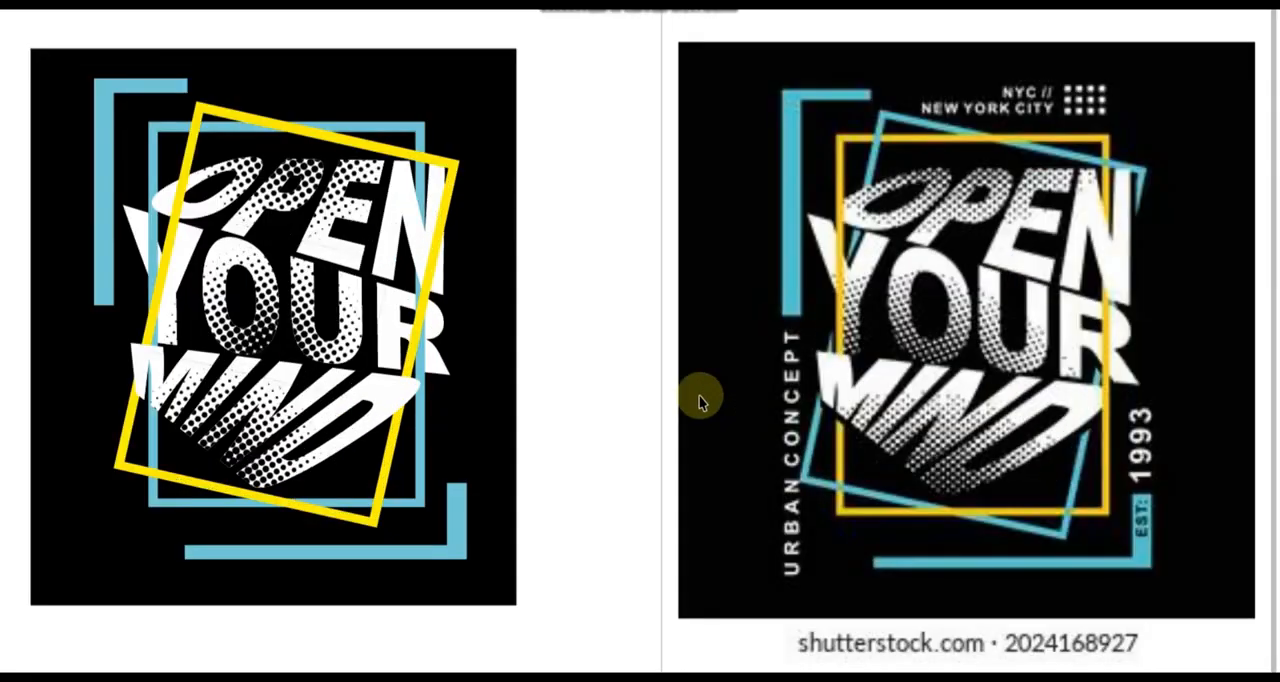